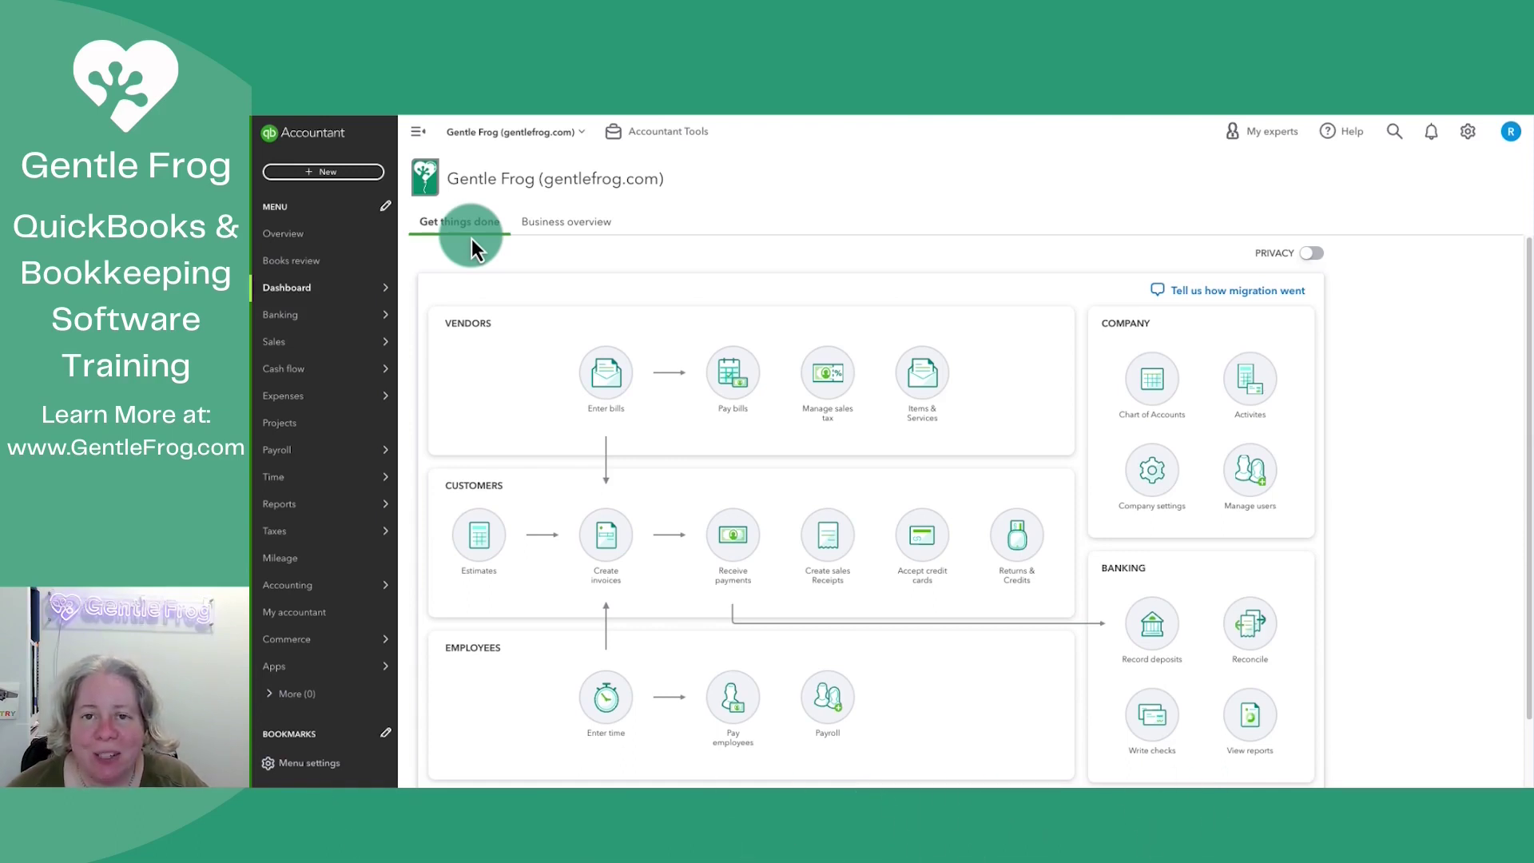
Create a new custom consolidated profit and loss budget from scratch for FY 2023 (Jan 2023 - Dec 2023).
click(1467, 134)
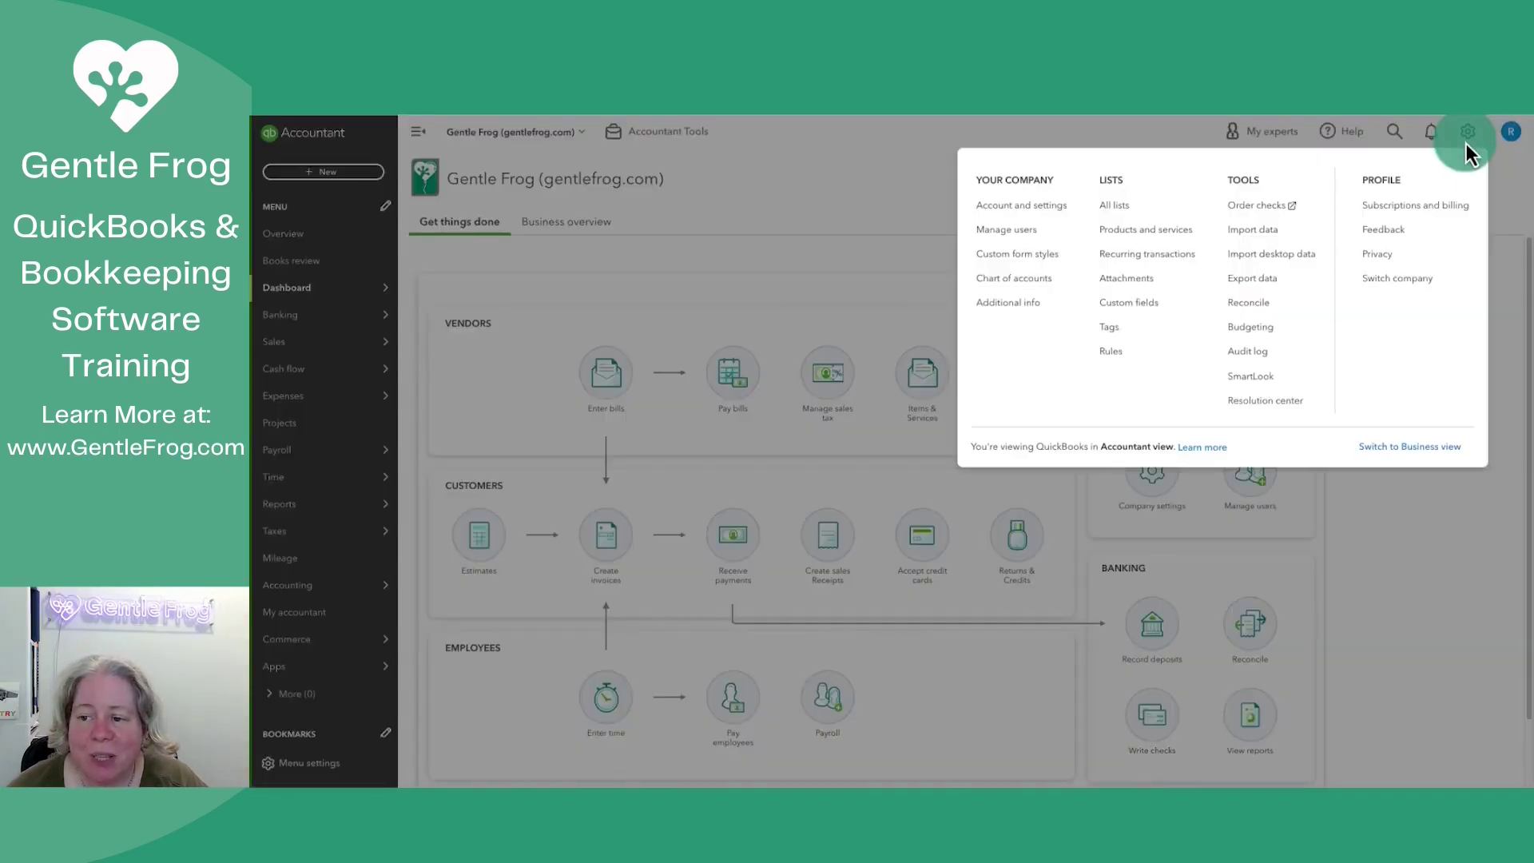
click(1262, 332)
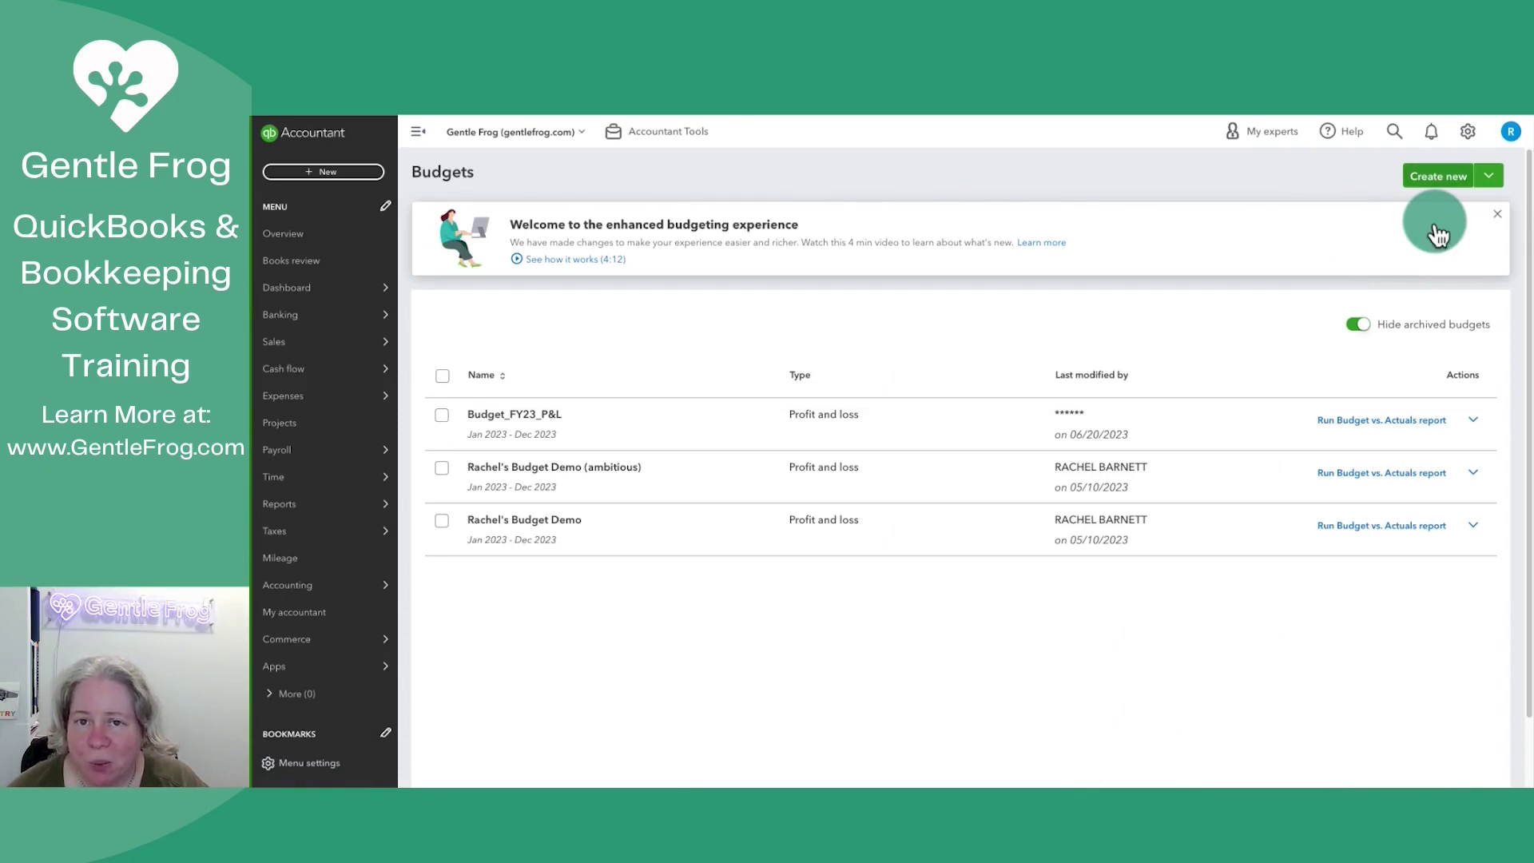
click(1436, 180)
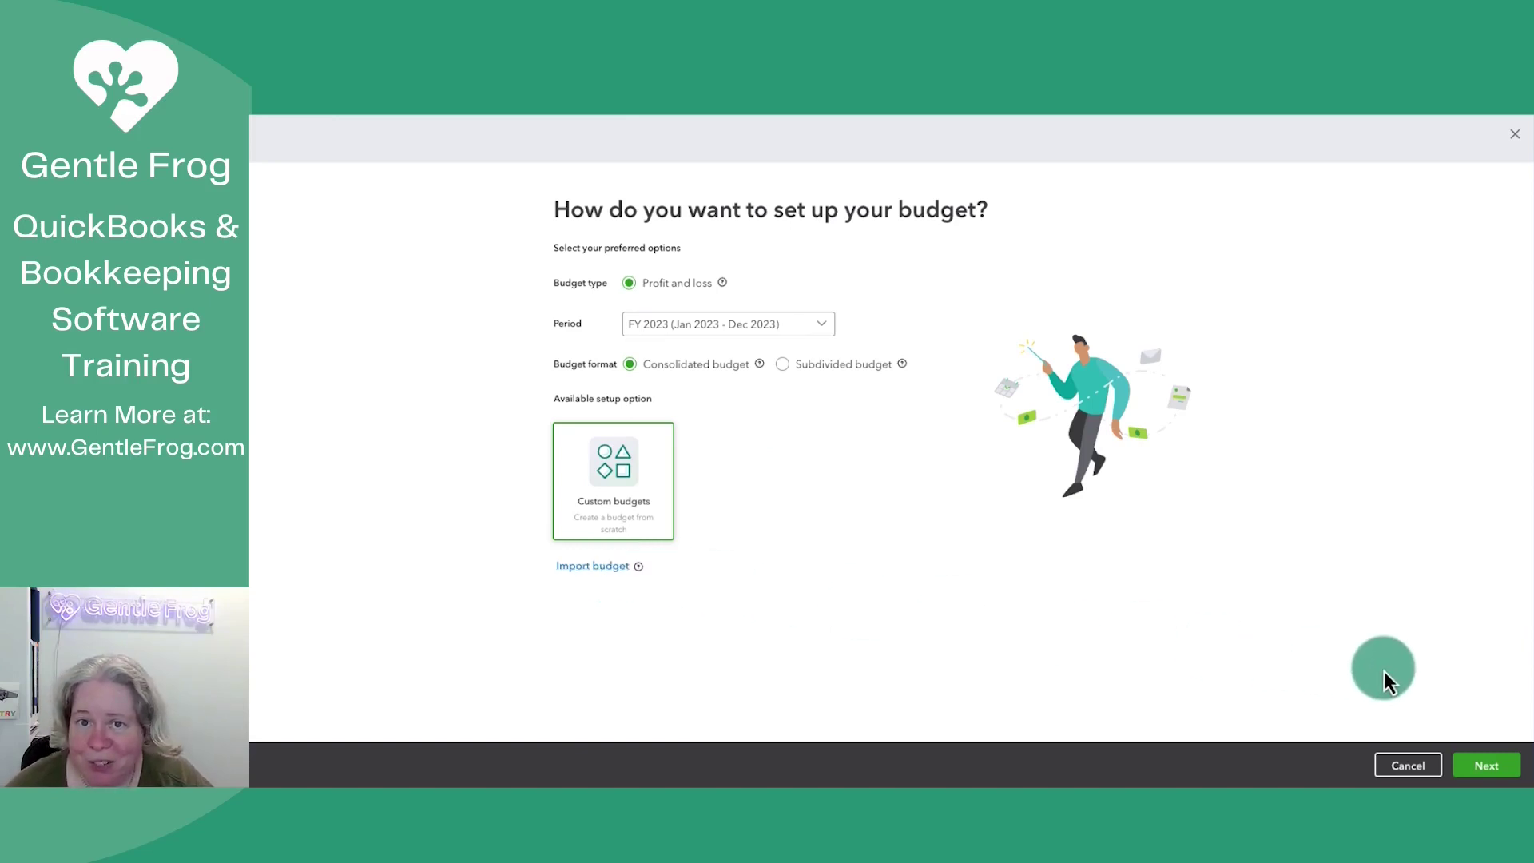
click(1494, 772)
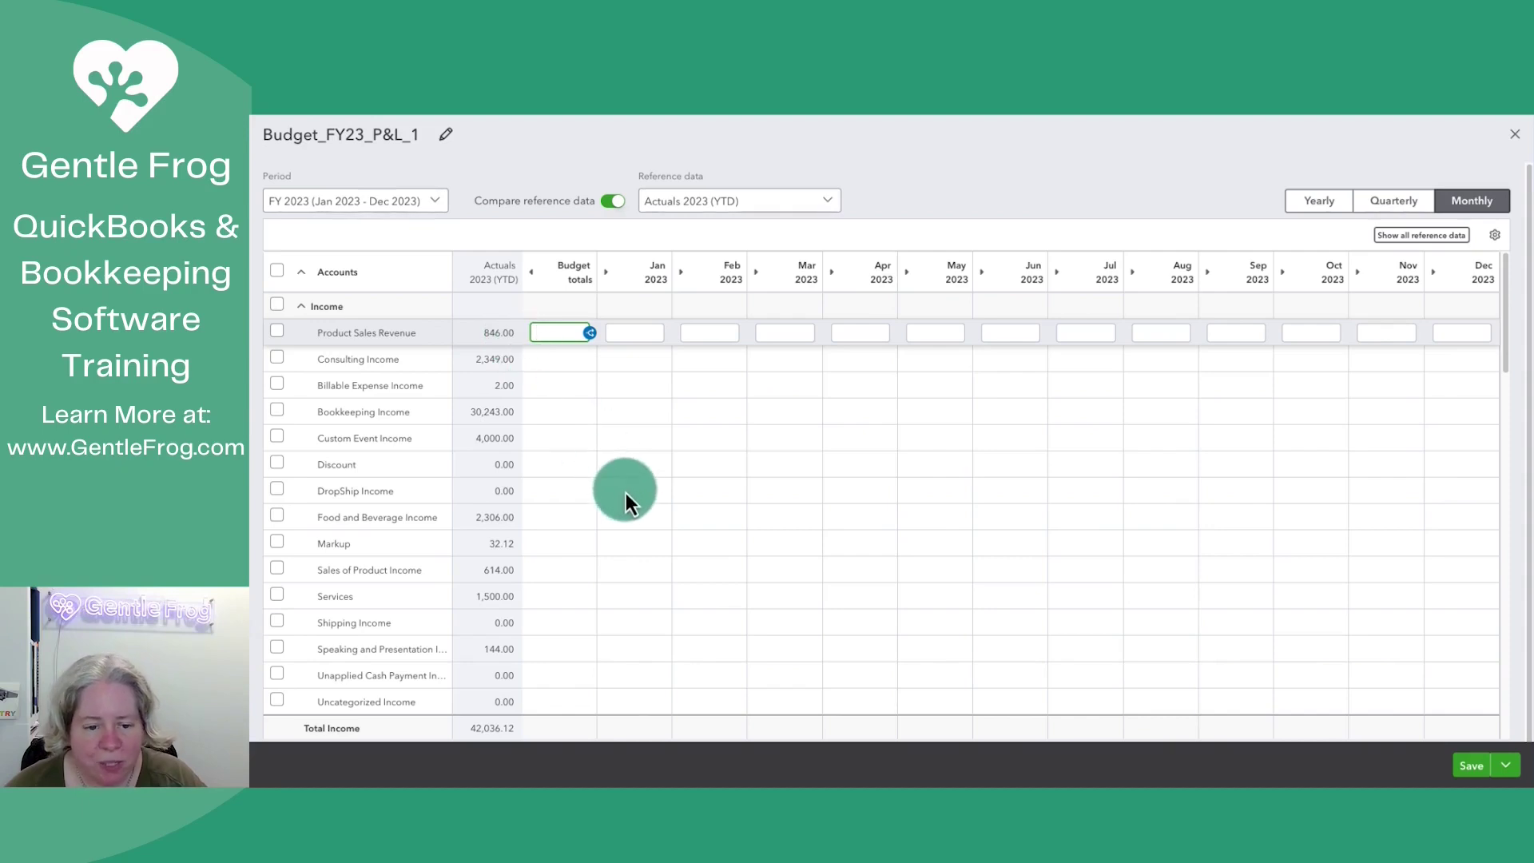
Enter a yearly budget total of 5000 for Consulting Income, split across the months.
scroll(626, 492, down, 1)
scroll(625, 492, up, 1)
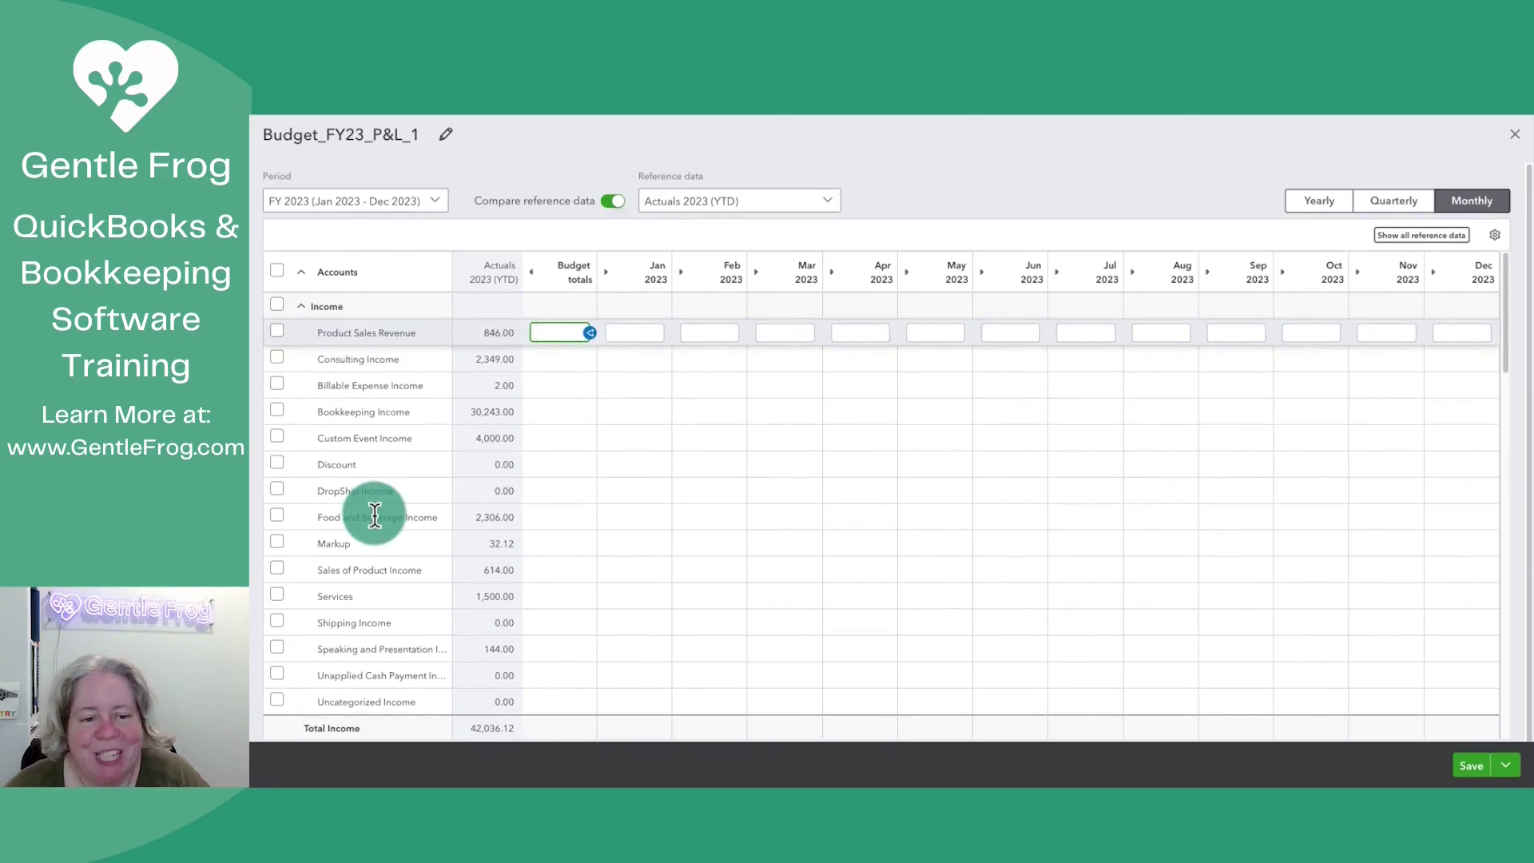
click(546, 361)
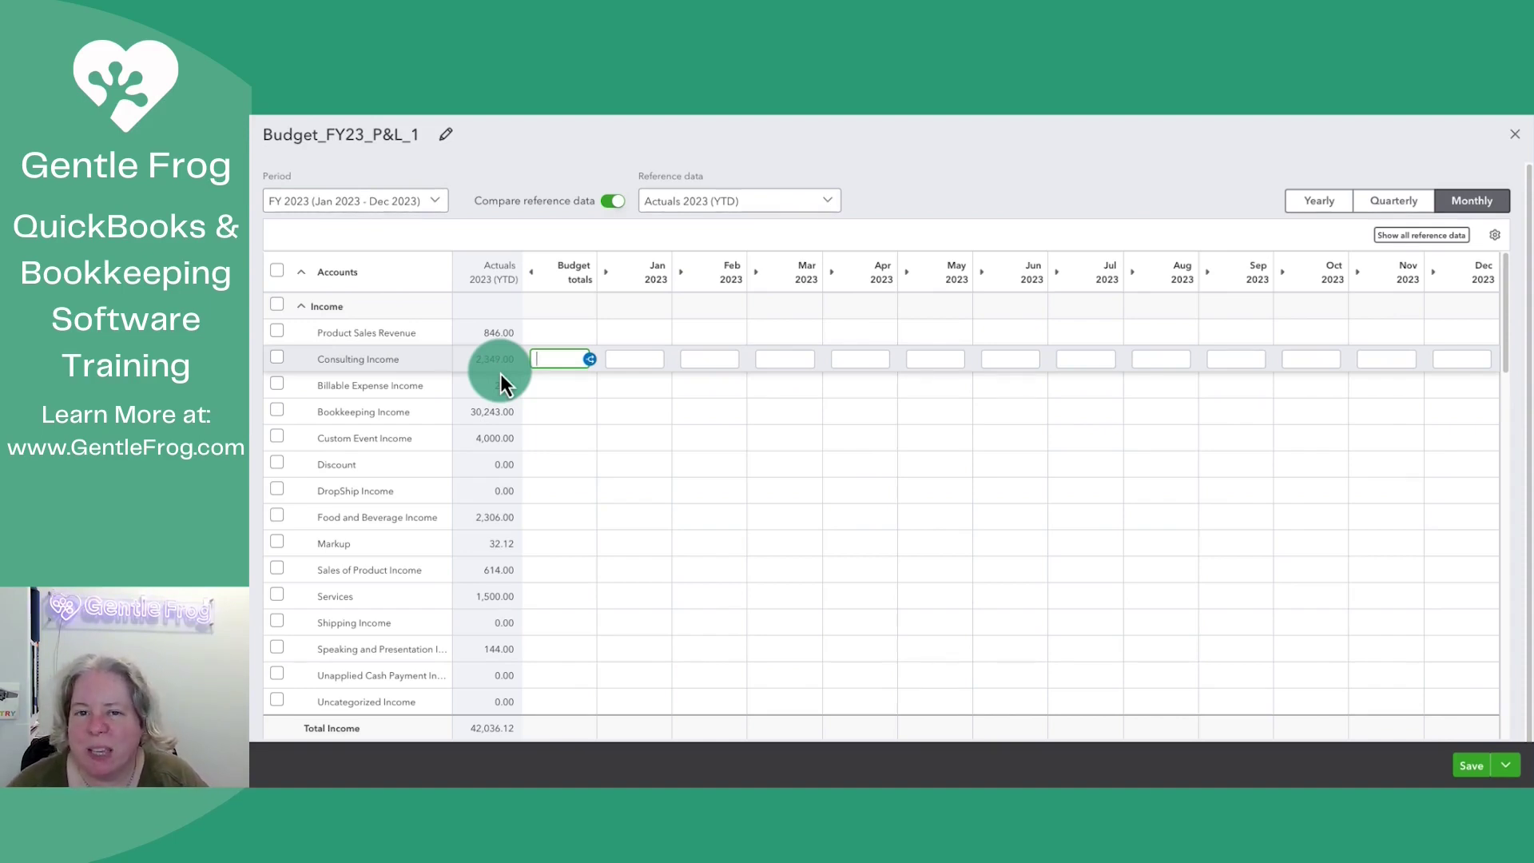
text(5000)
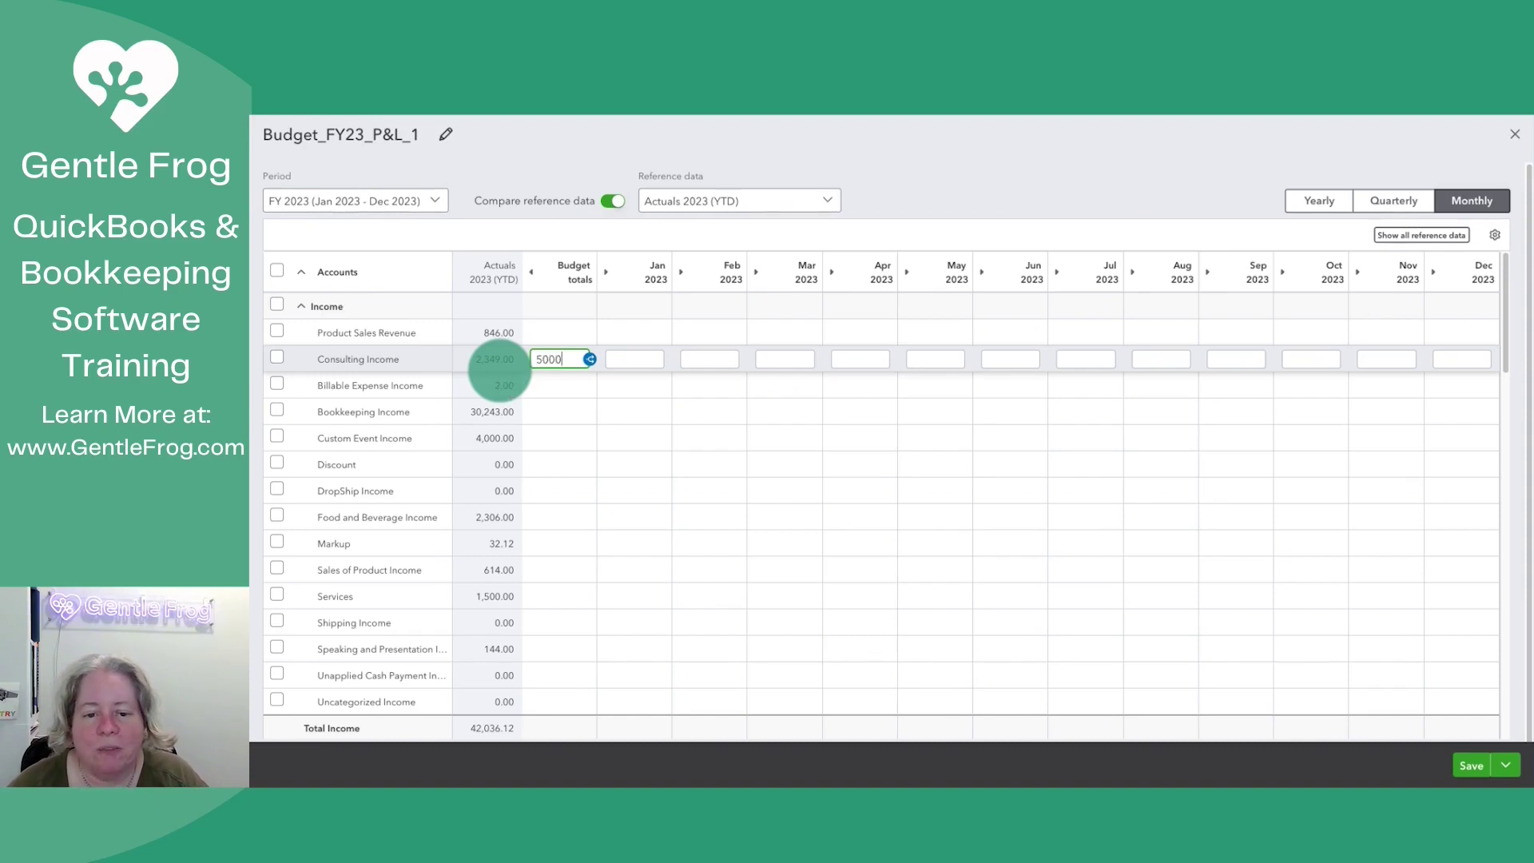
click(631, 360)
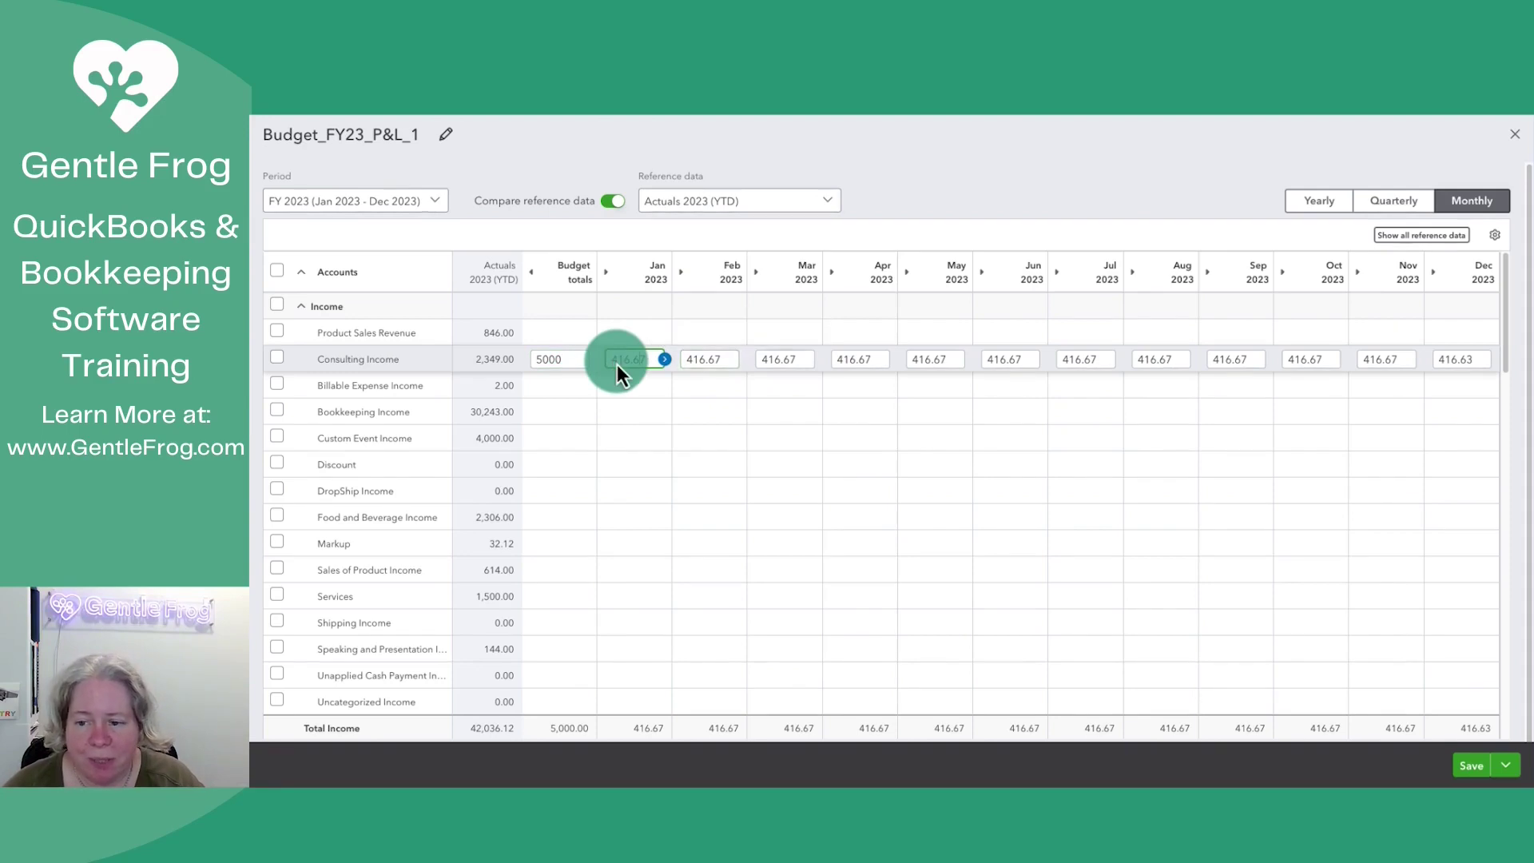
Set the Consulting Income budget total to 2349, and set each month from September through December to 250.
click(534, 361)
text(2349)
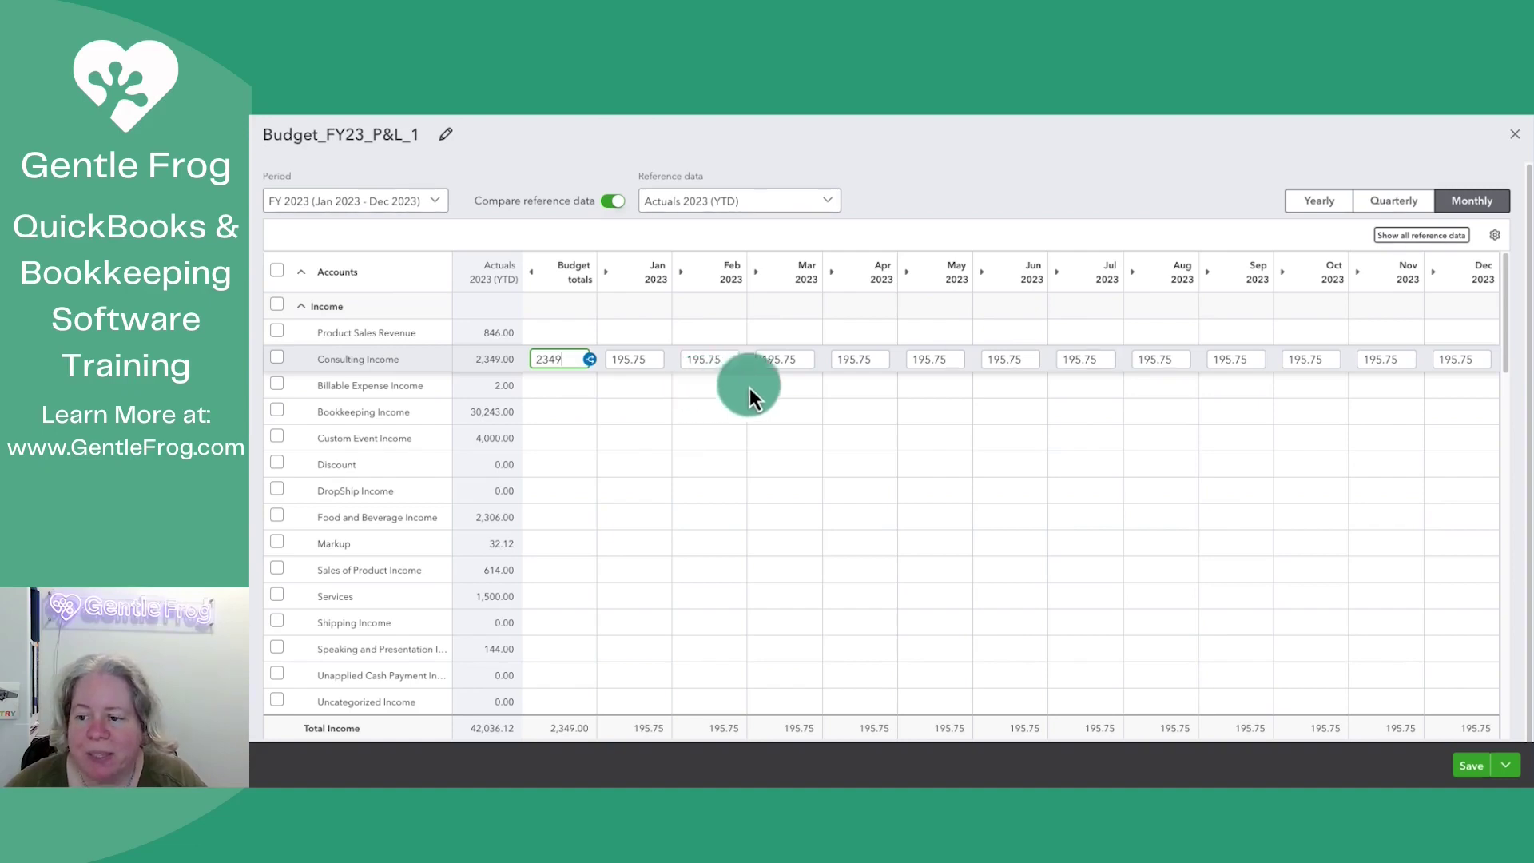
click(1248, 359)
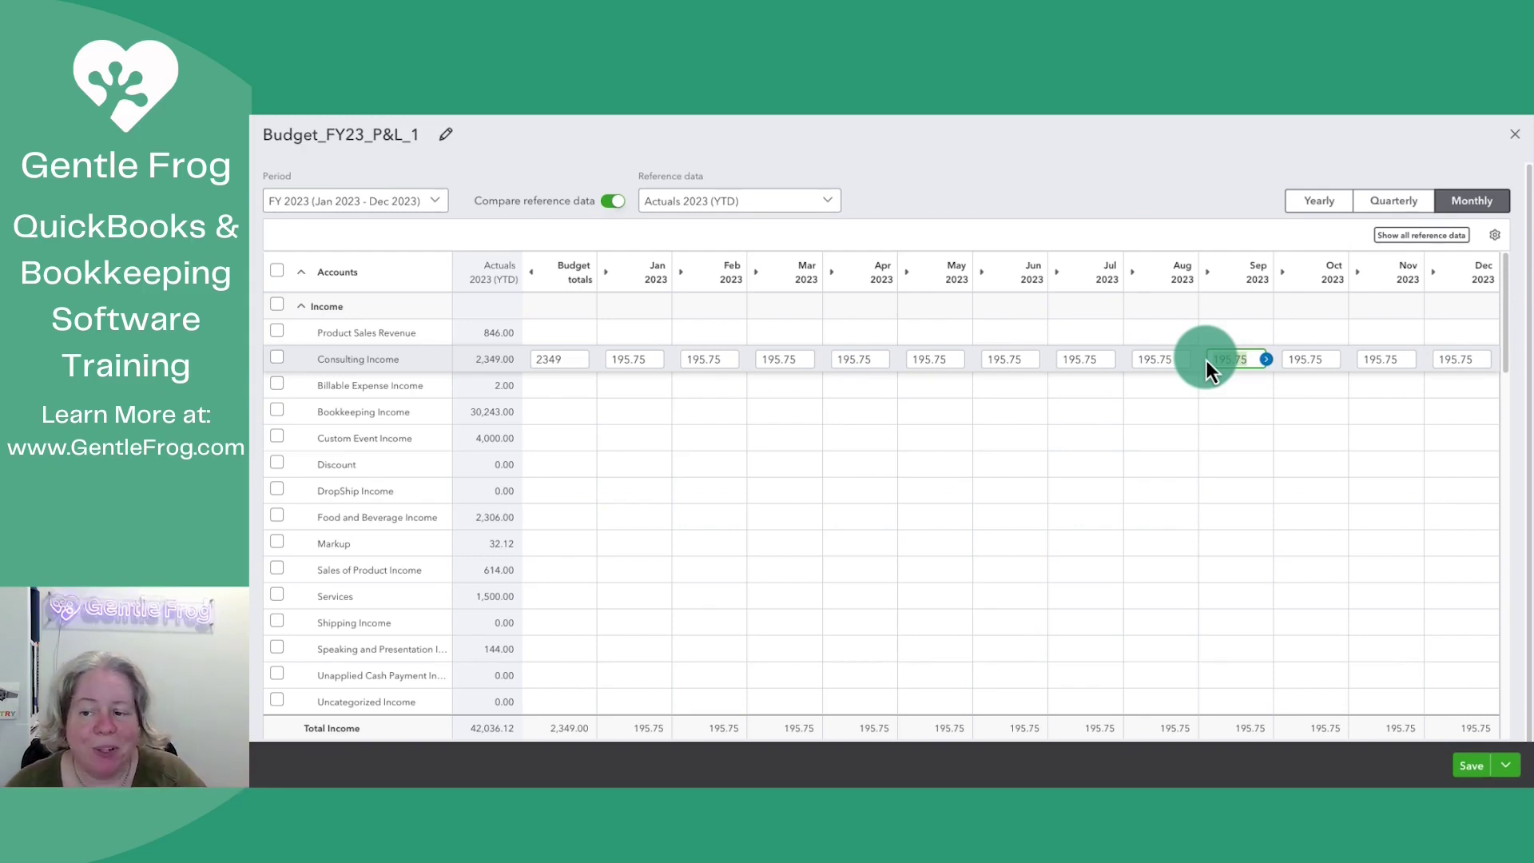
text(250)
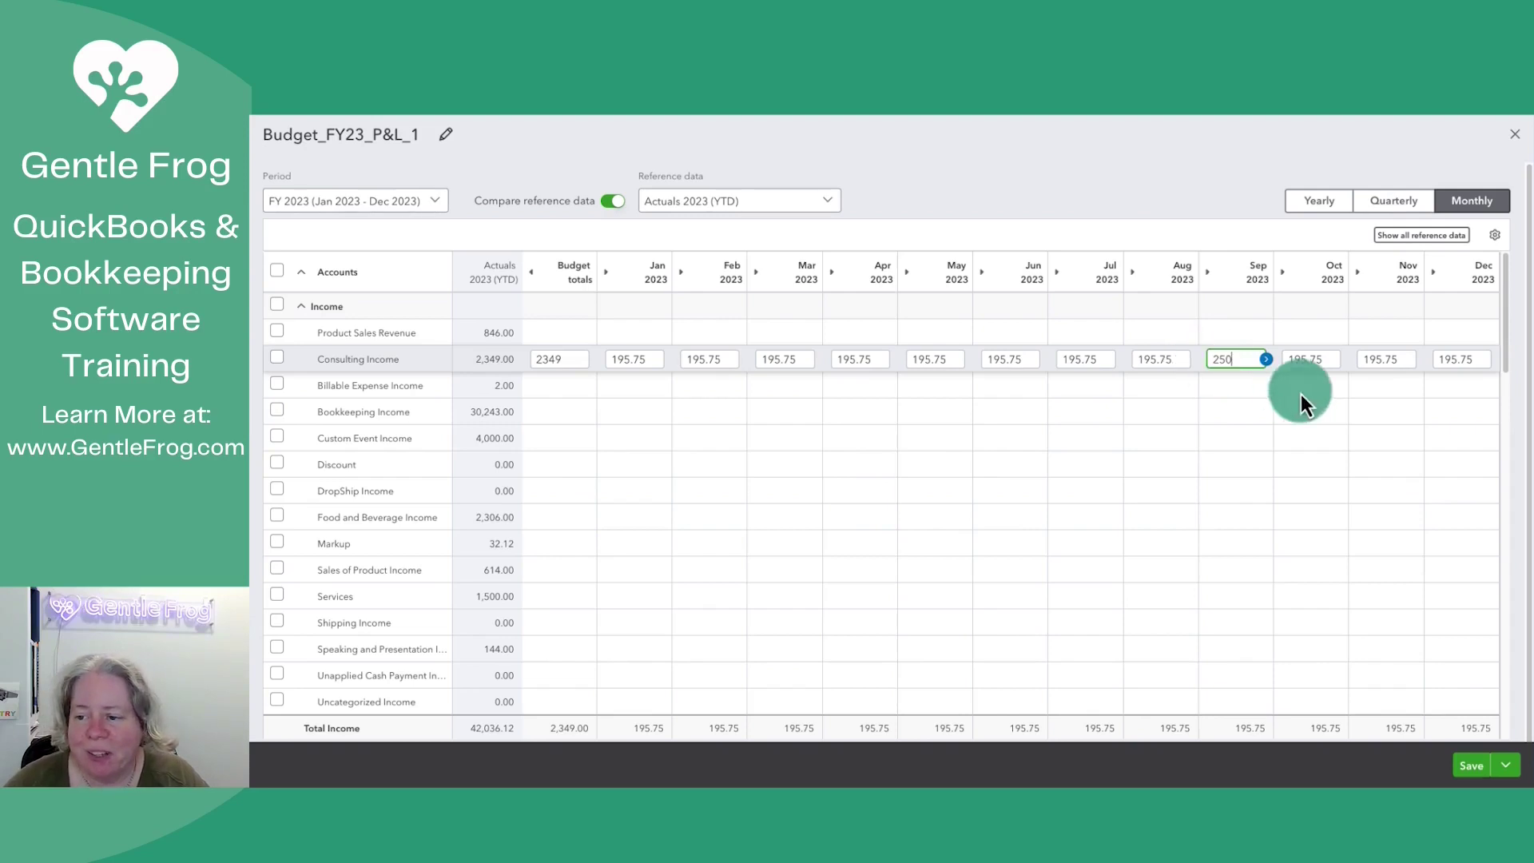
click(1267, 369)
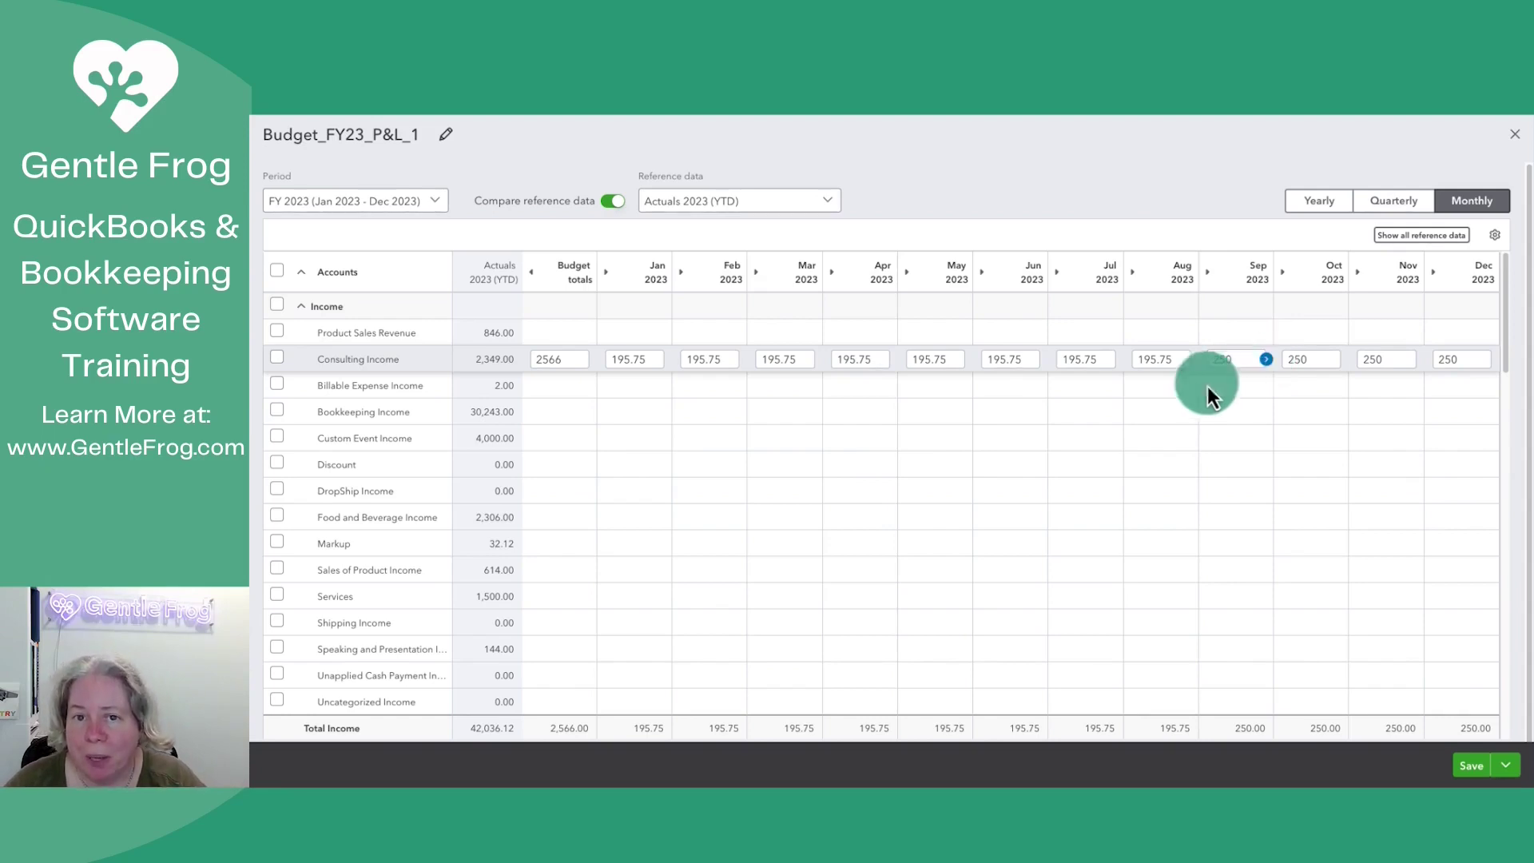
Enter a budget total of 566 for the Cost of Goods Sold account and split it evenly across the months.
scroll(688, 586, down, 3)
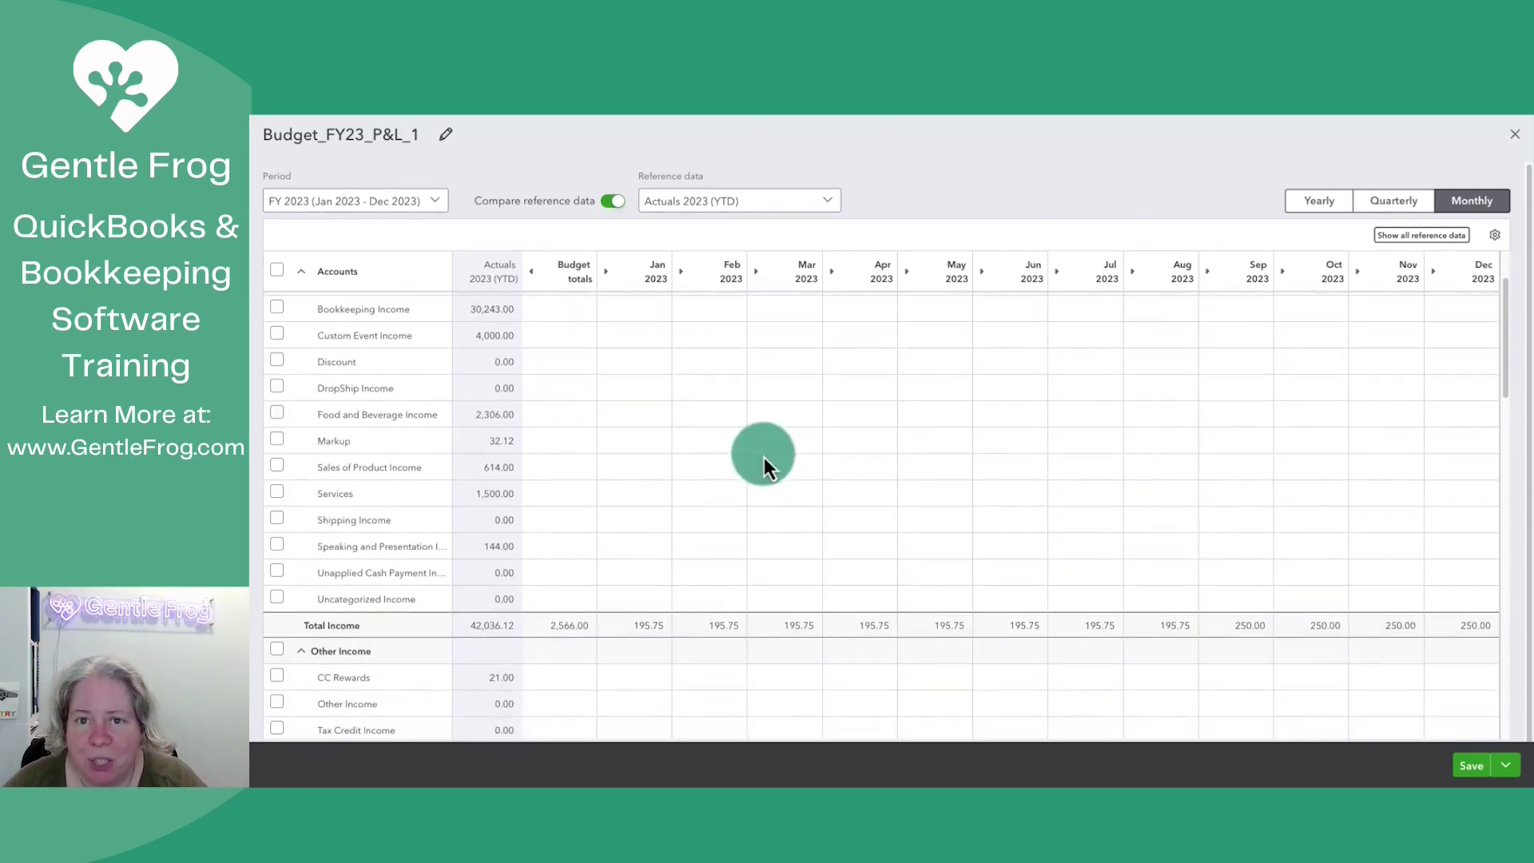
scroll(765, 454, down, 5)
scroll(765, 454, down, 3)
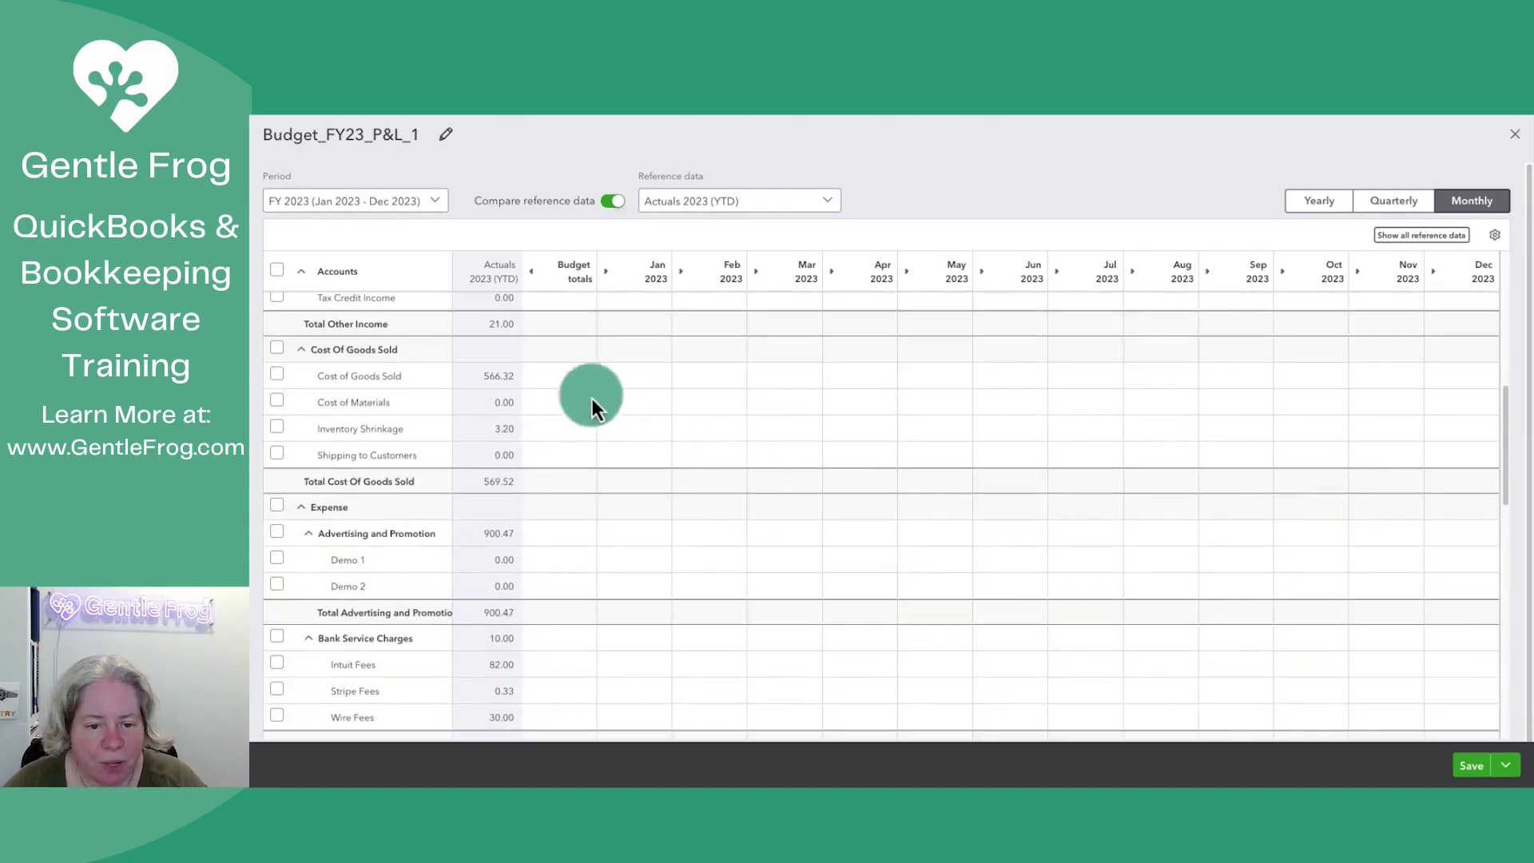
click(543, 378)
text(566)
click(589, 377)
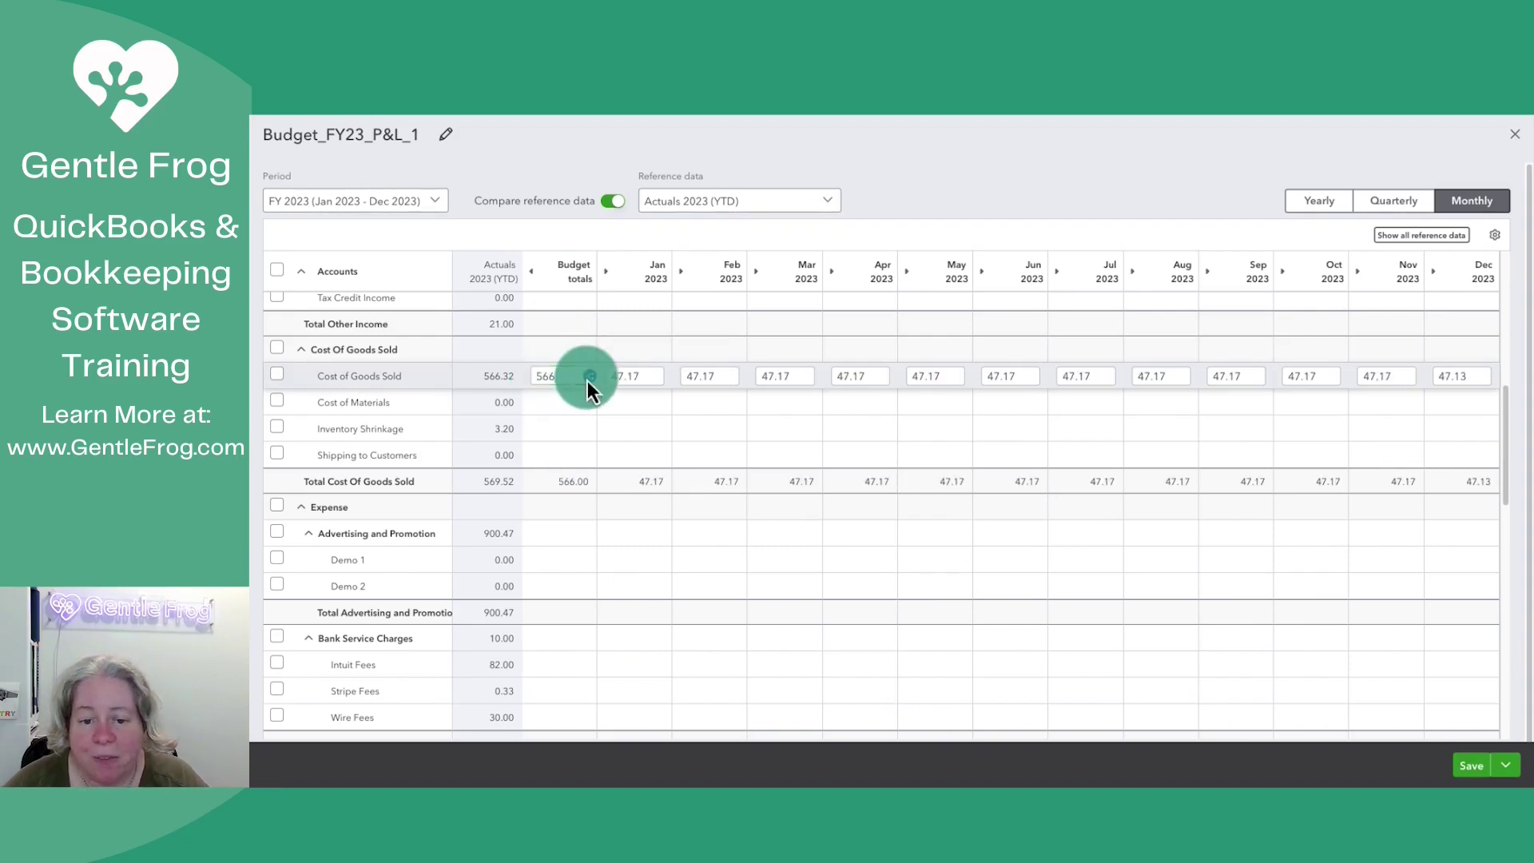
Set the Cost of Goods Sold account's monthly budget to 50 in September, 55 in October, 60 in November and 65 in December.
click(1240, 375)
key(BackSpace)
key(BackSpace)
key(BackSpace)
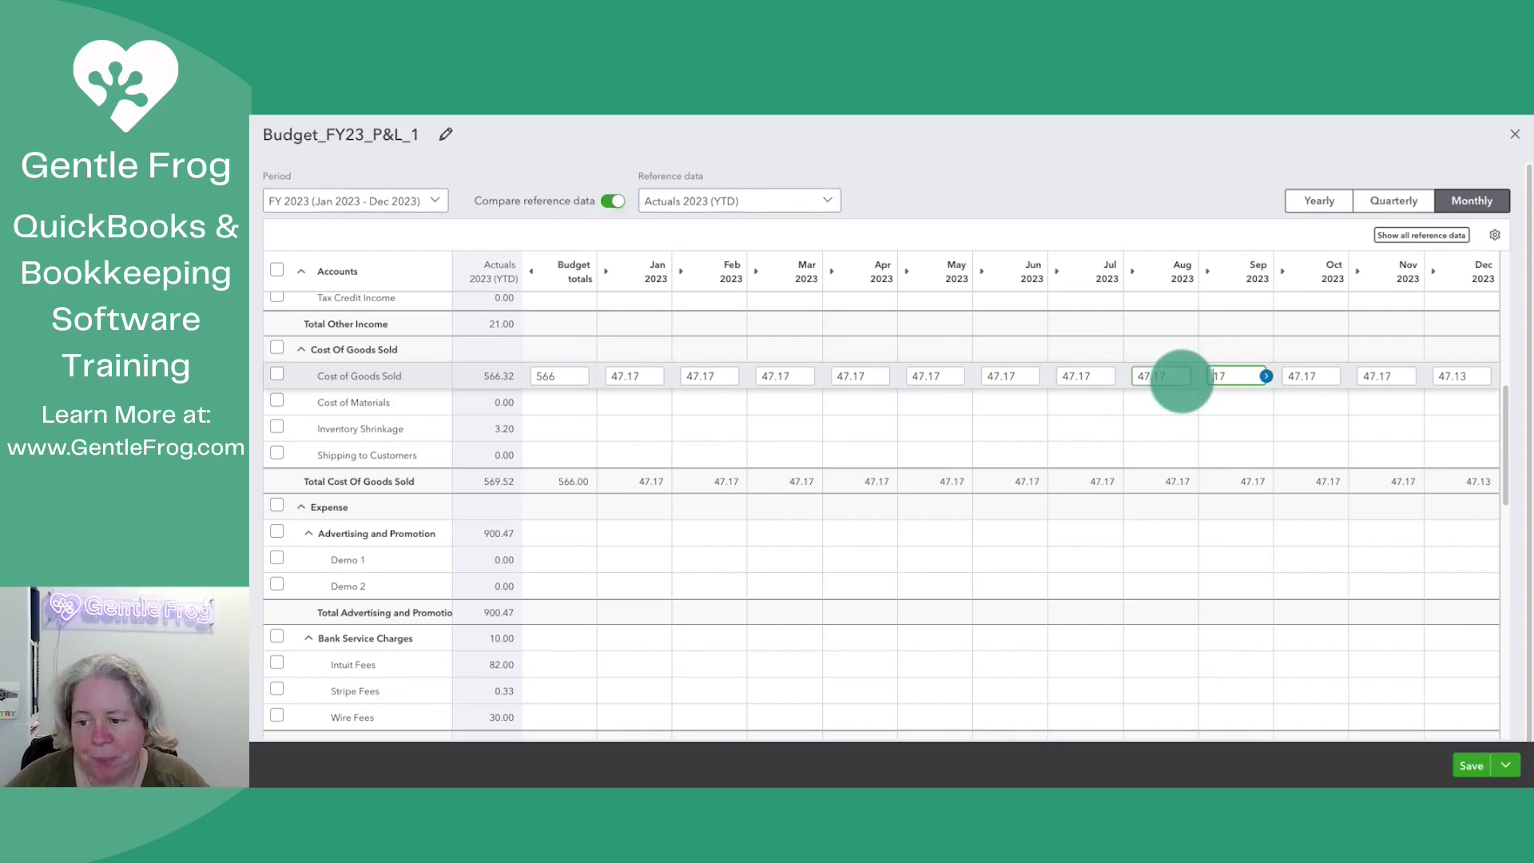
text(50)
key(Tab)
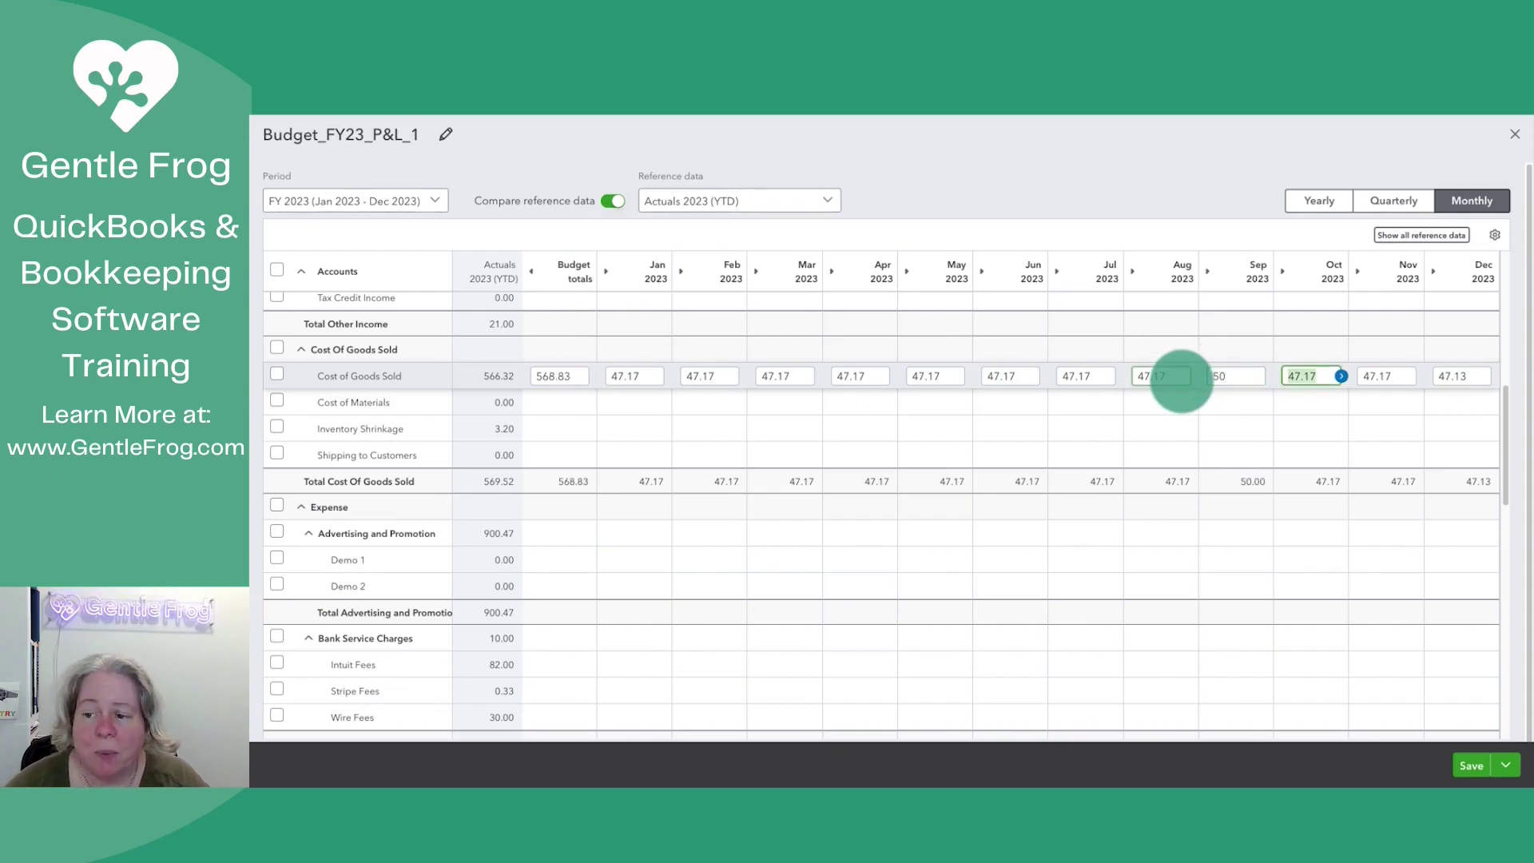
text(55)
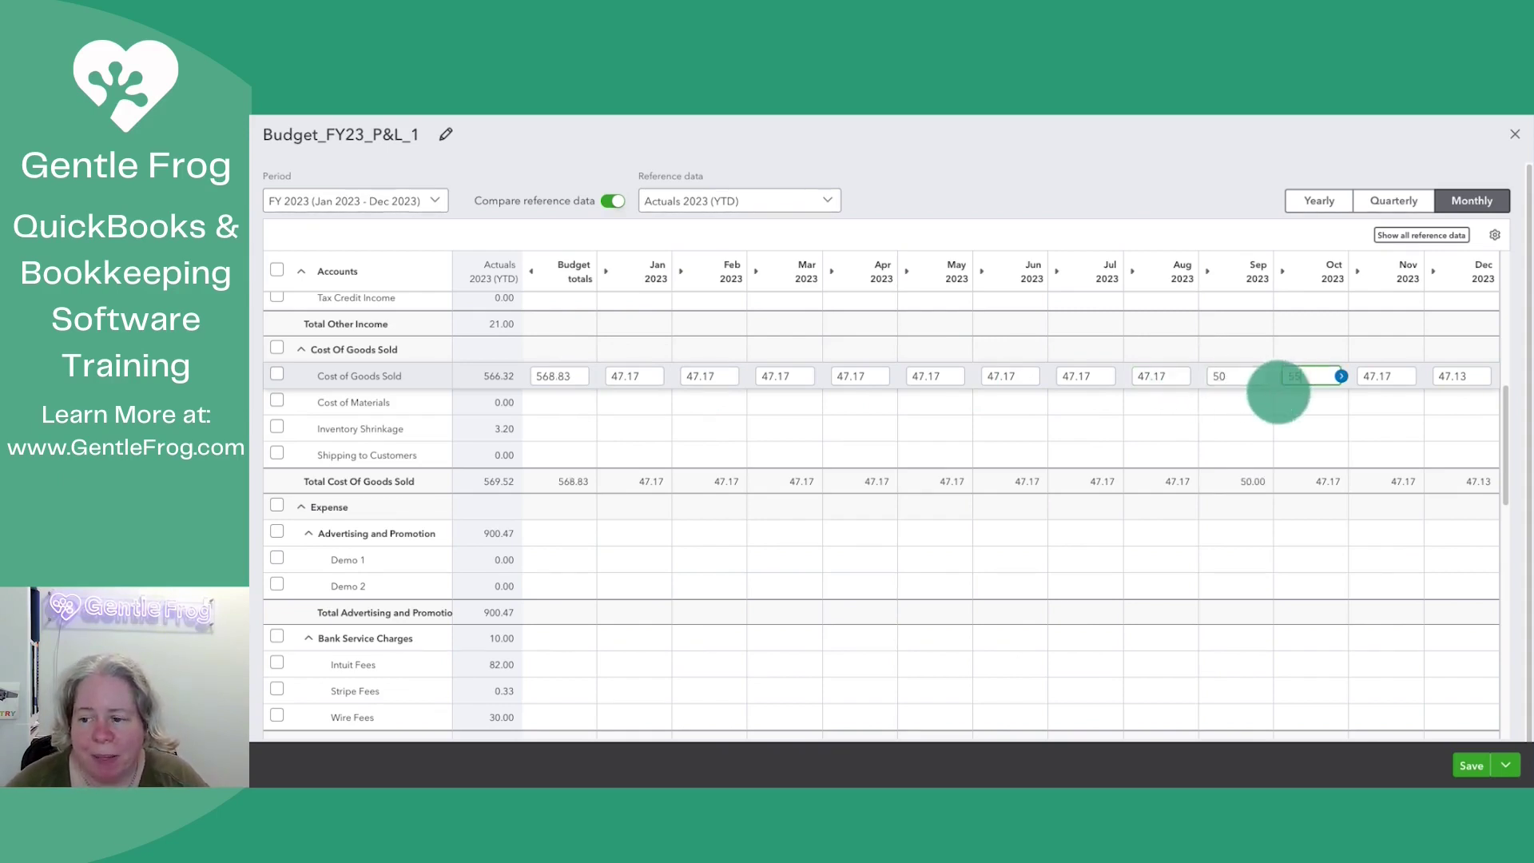
key(Tab)
text(60)
key(Tab)
text(65)
key(Tab)
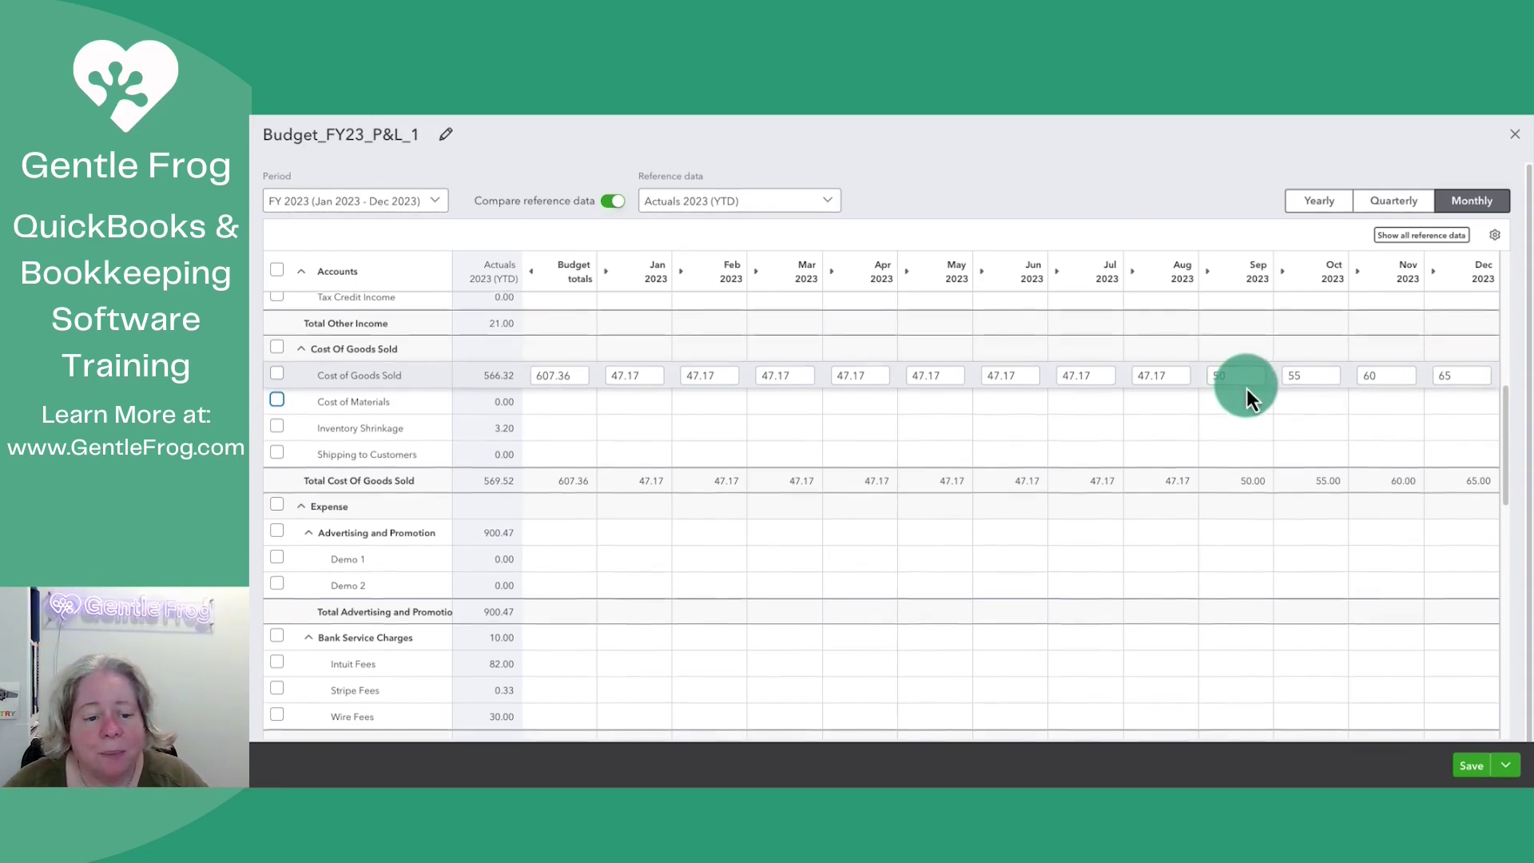
Enter a budget total of 611 for Meals and Entertainment and split it evenly across the months.
scroll(1246, 388, down, 3)
scroll(639, 594, down, 2)
scroll(639, 594, down, 4)
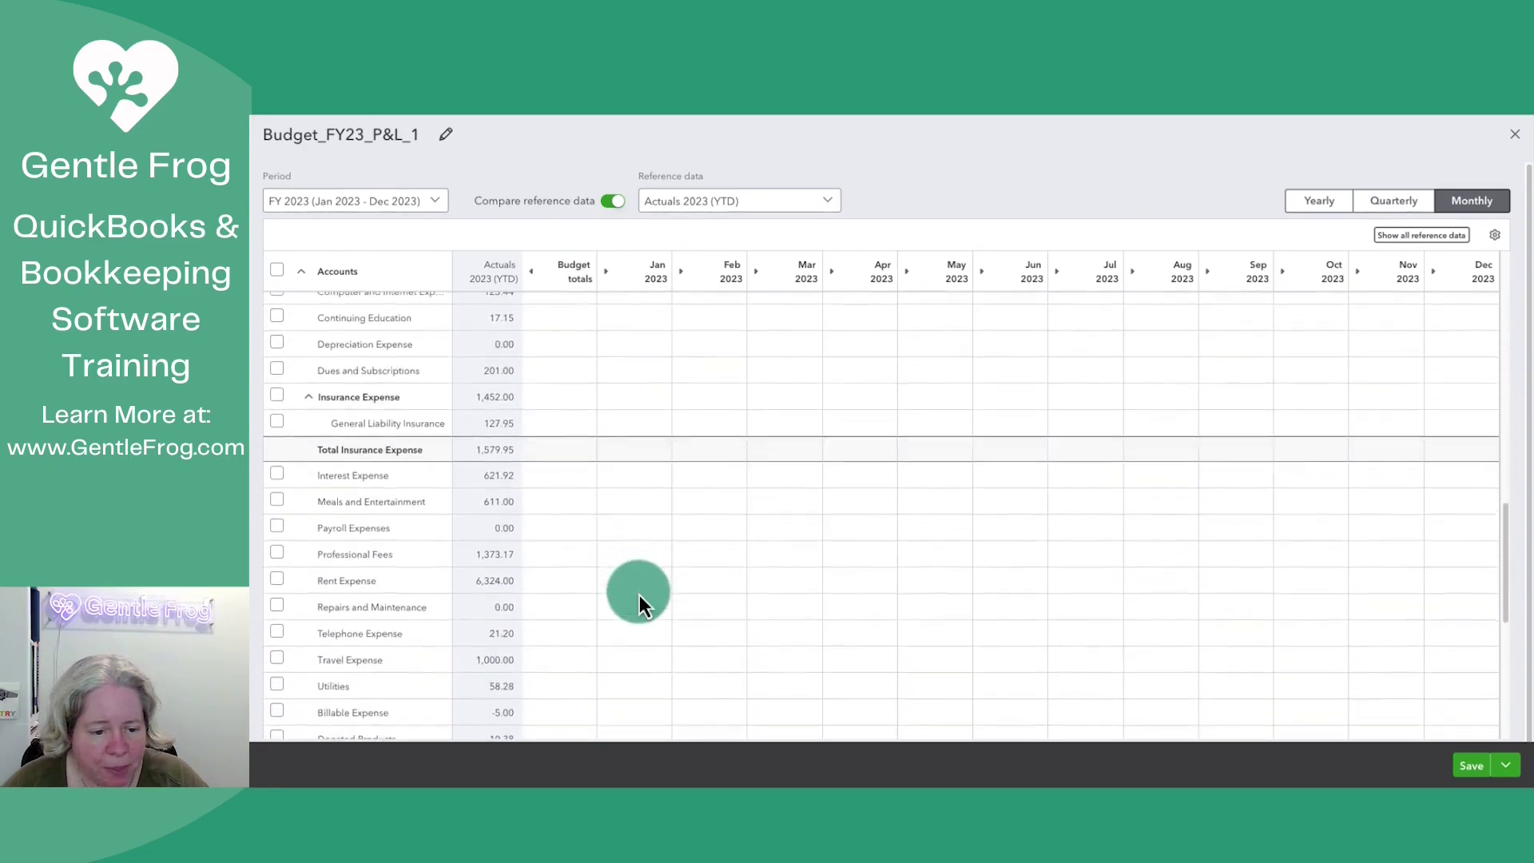
click(540, 419)
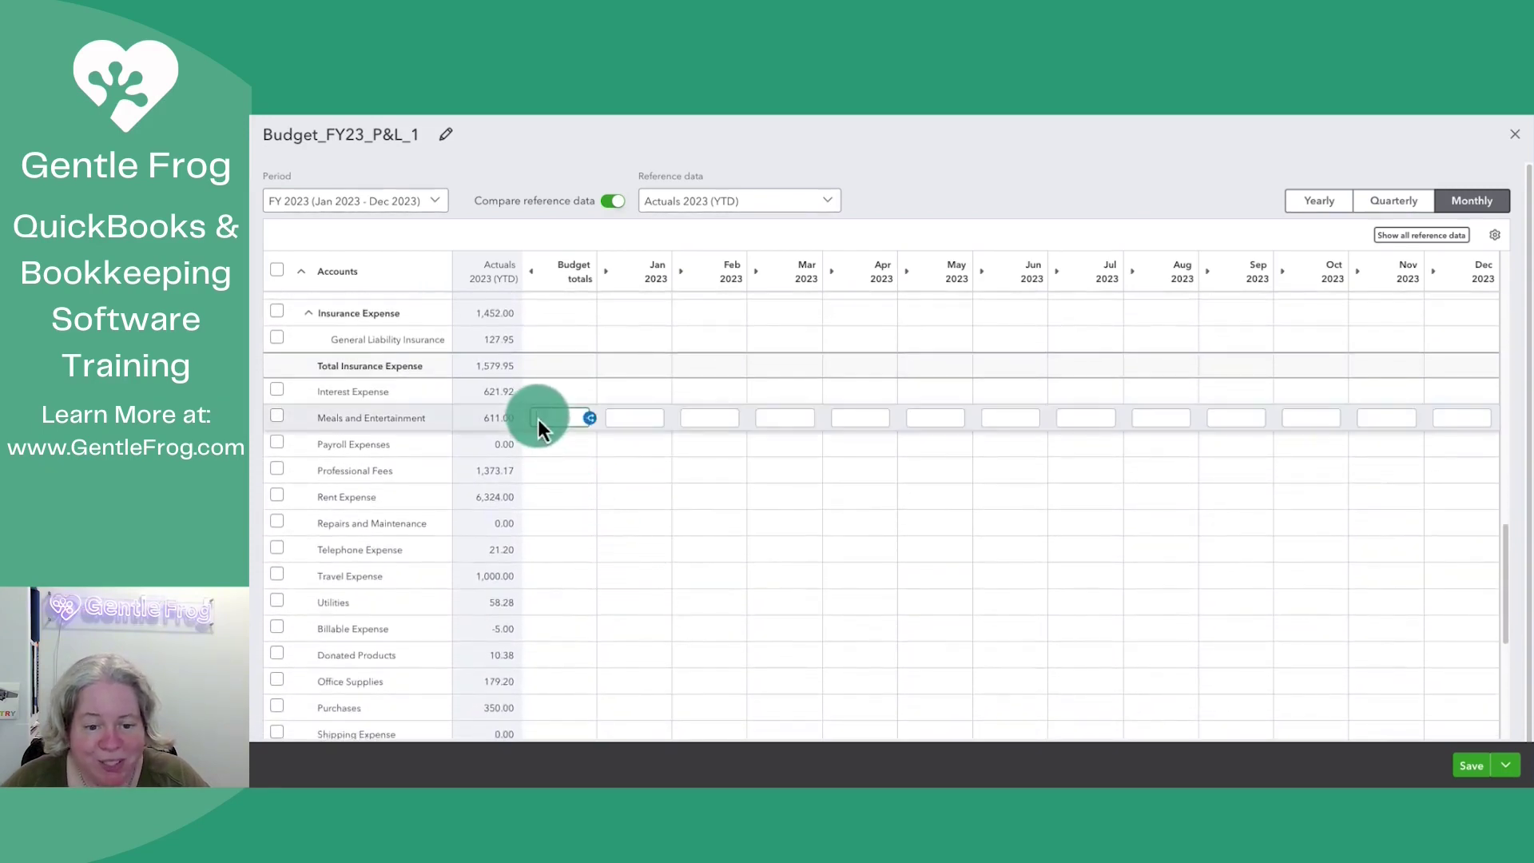
click(590, 417)
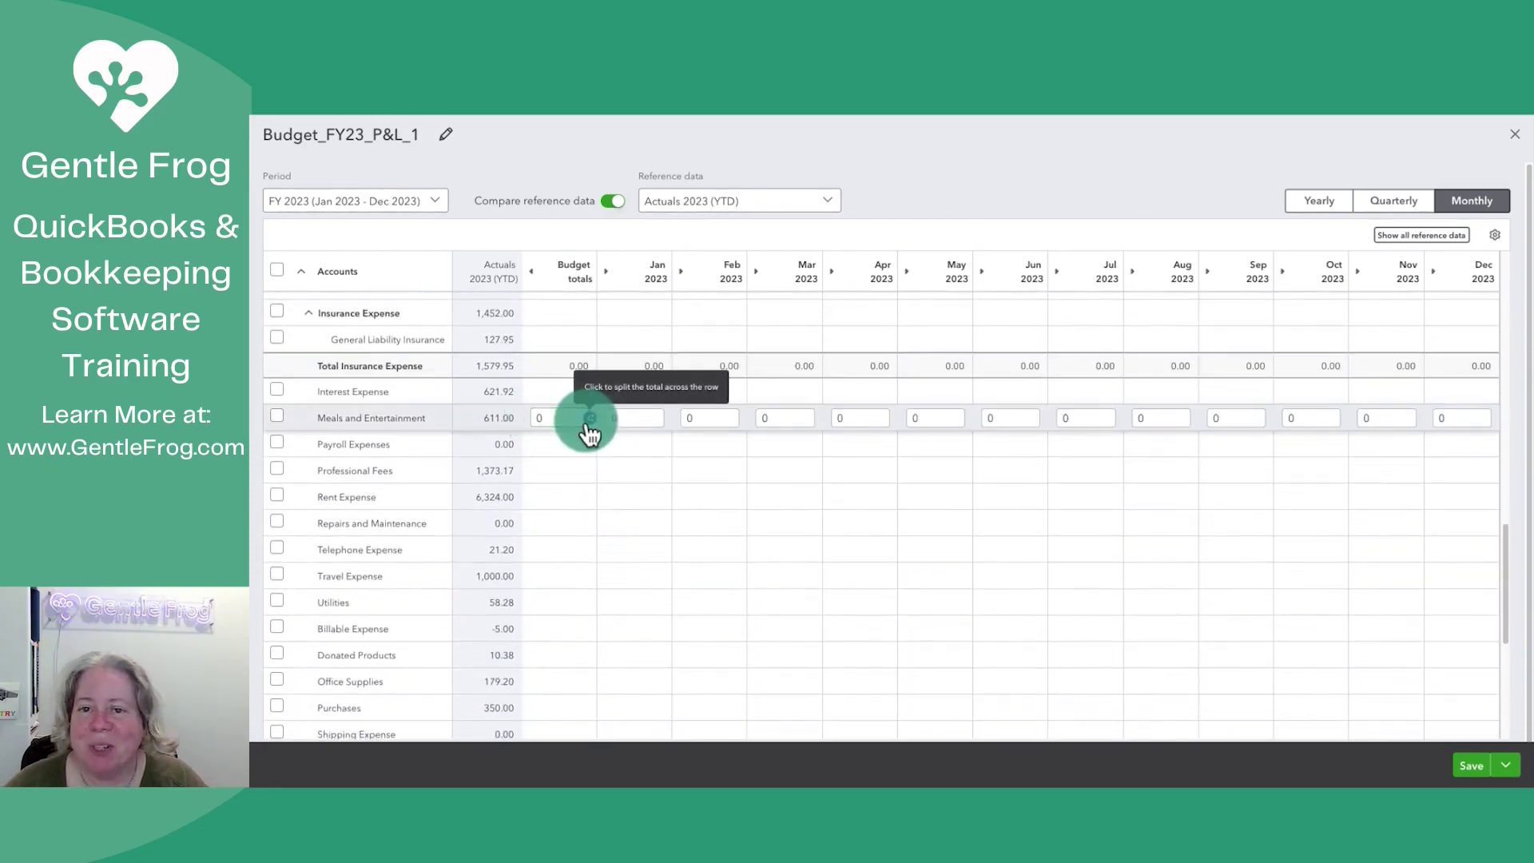
click(569, 419)
text(611)
key(Tab)
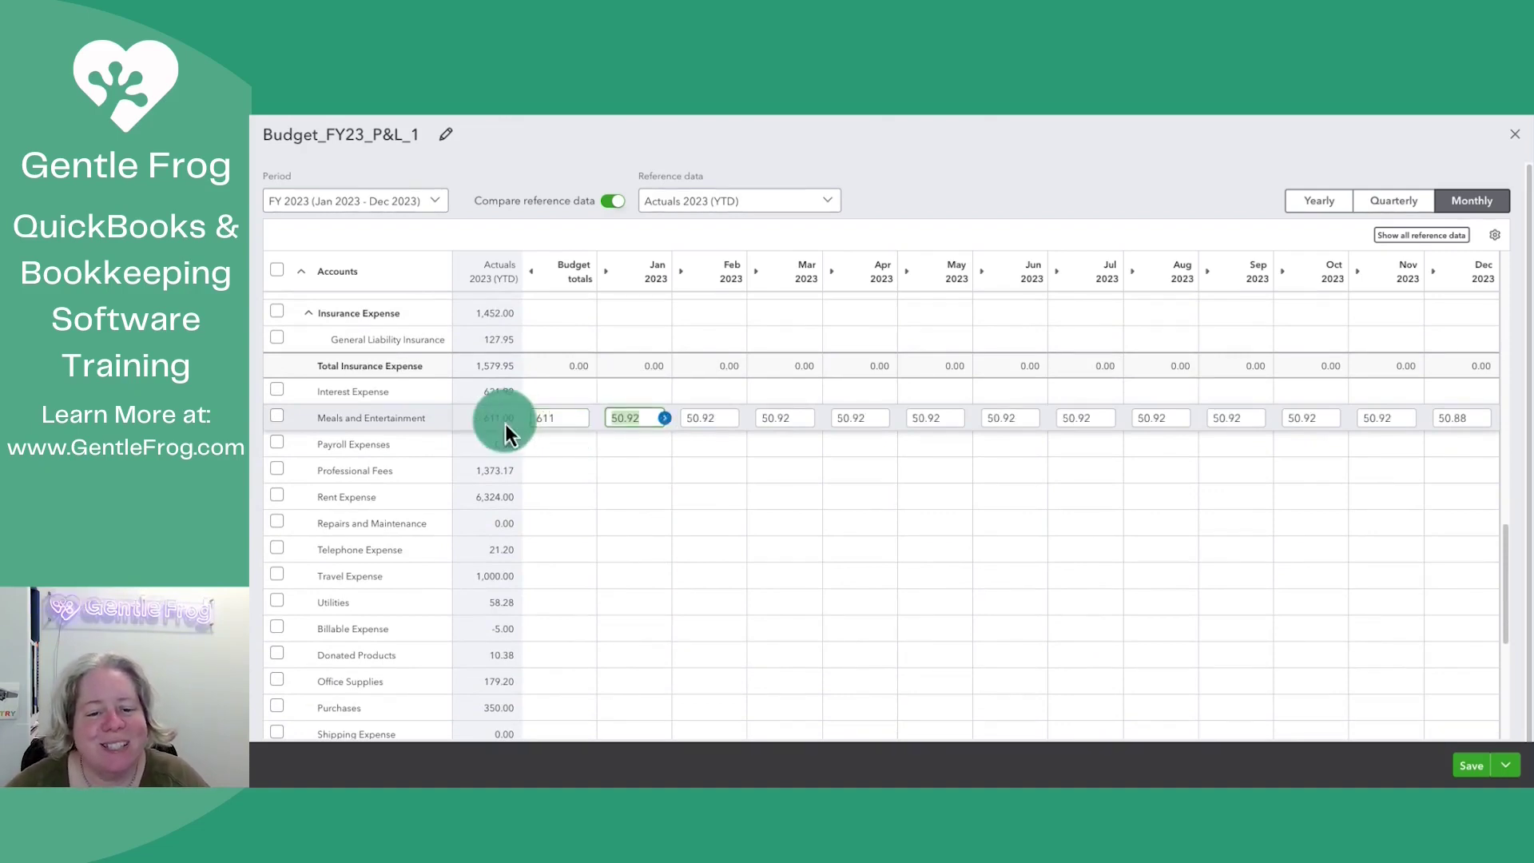
click(562, 417)
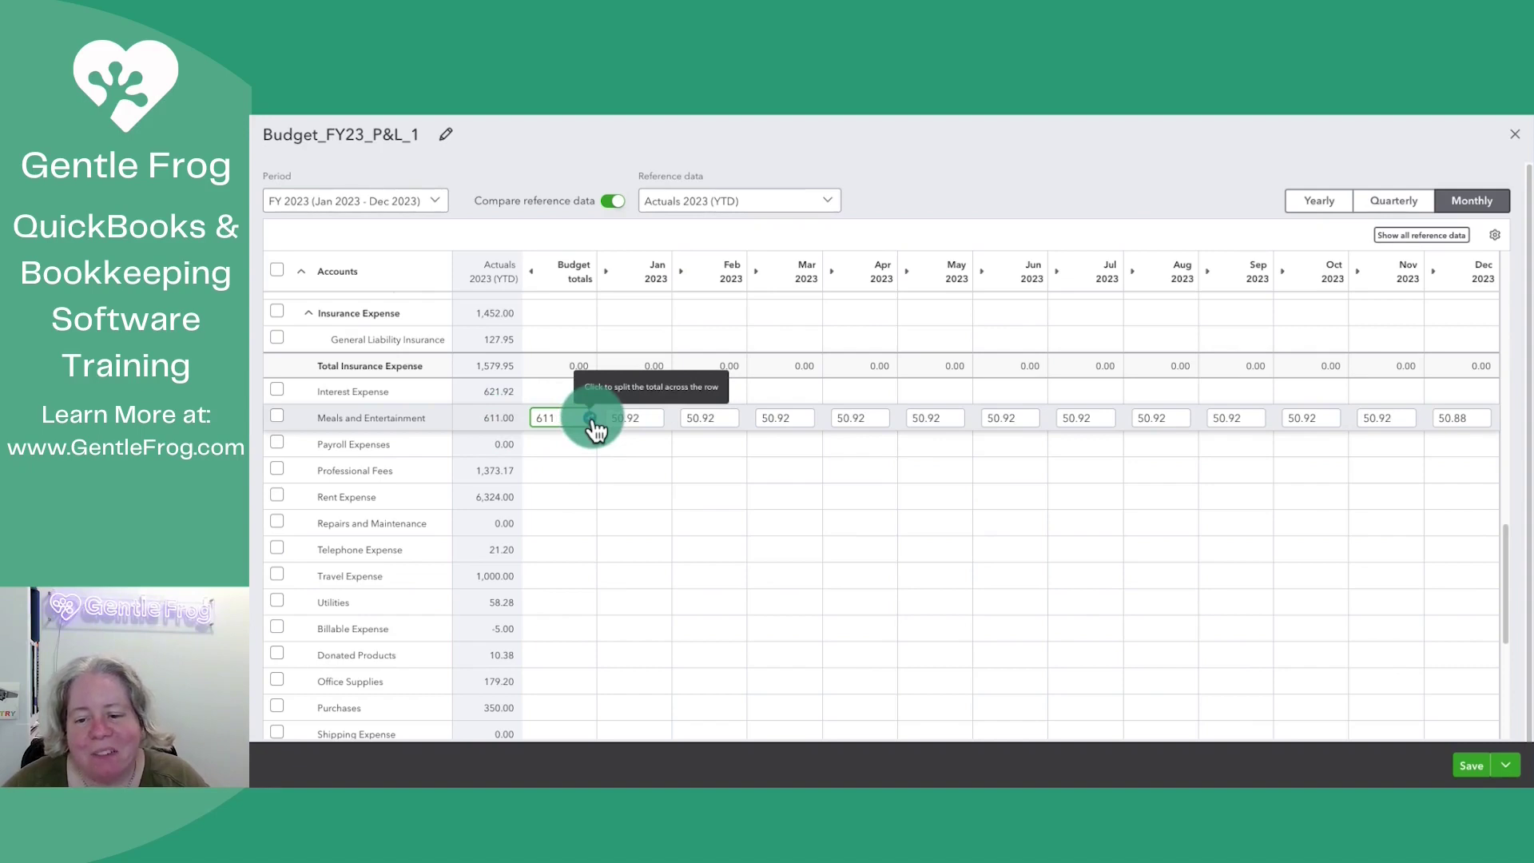
Set the Meals and Entertainment monthly budget to 100 in October, 55 in November and 125 in December.
click(1226, 418)
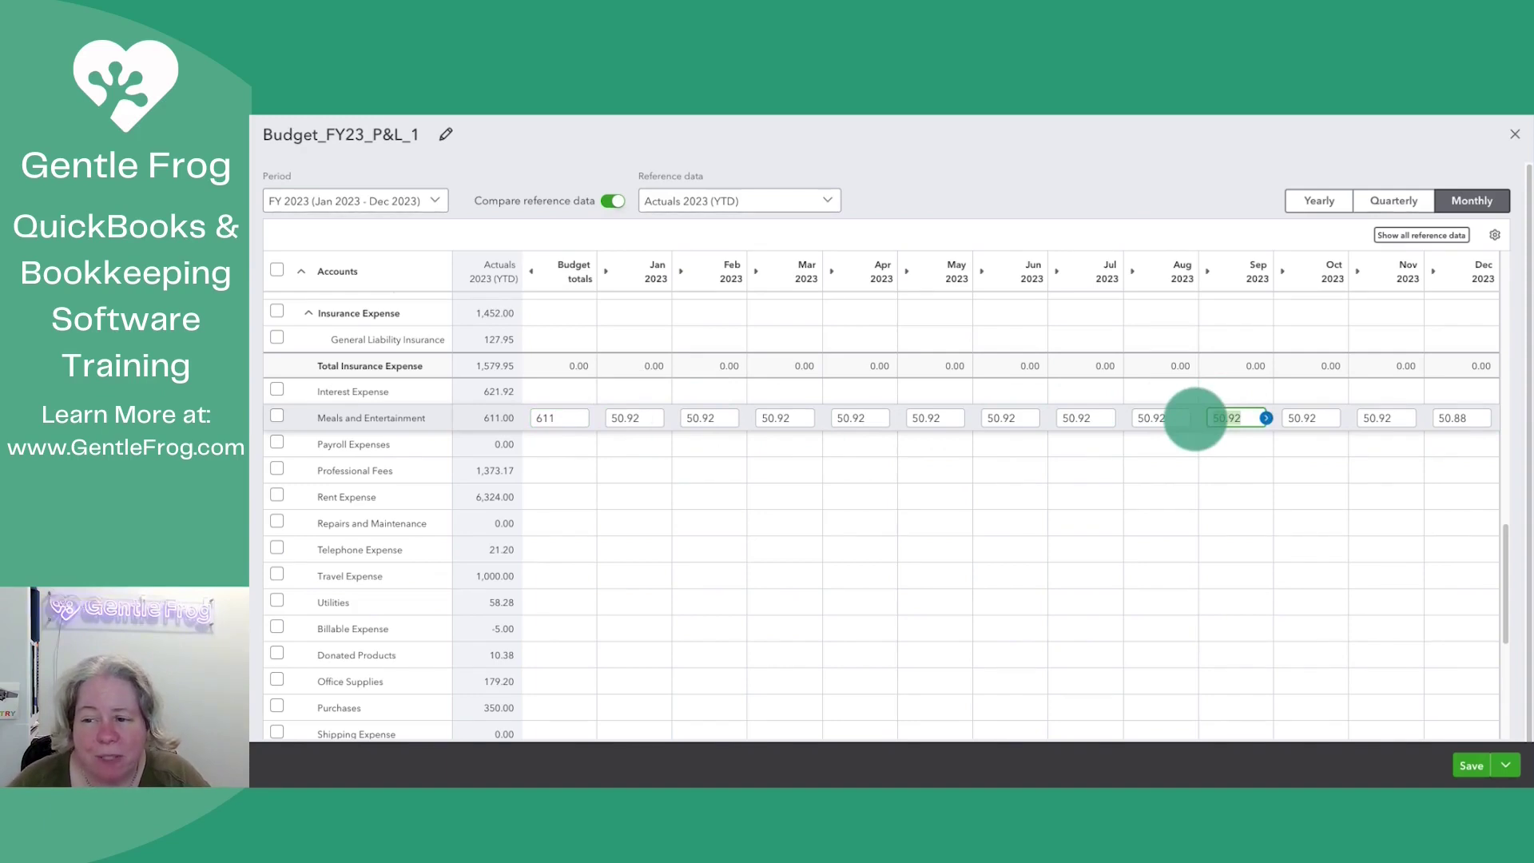
key(Tab)
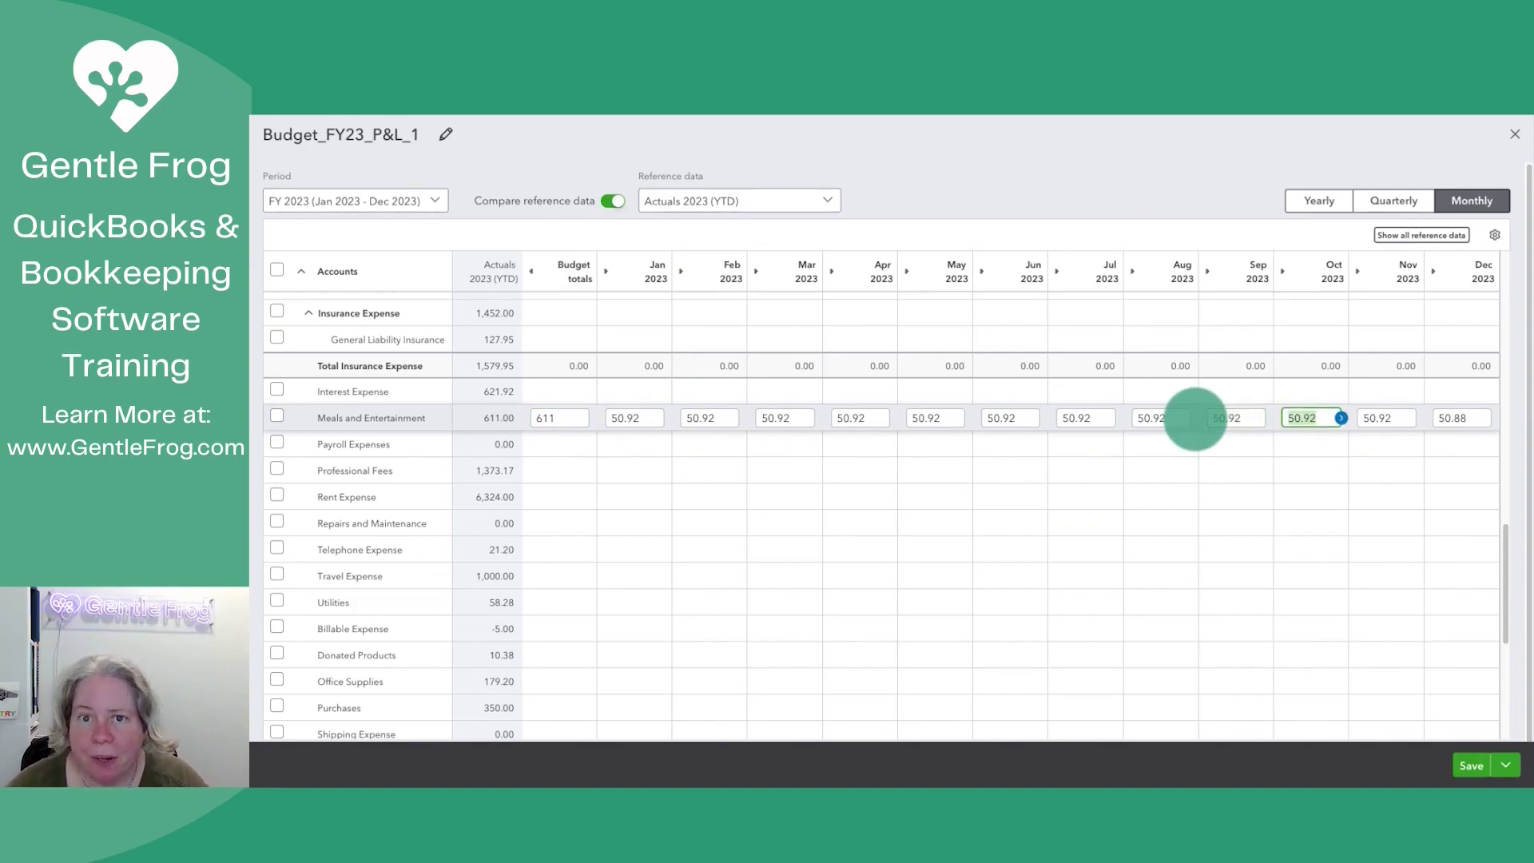
text(100)
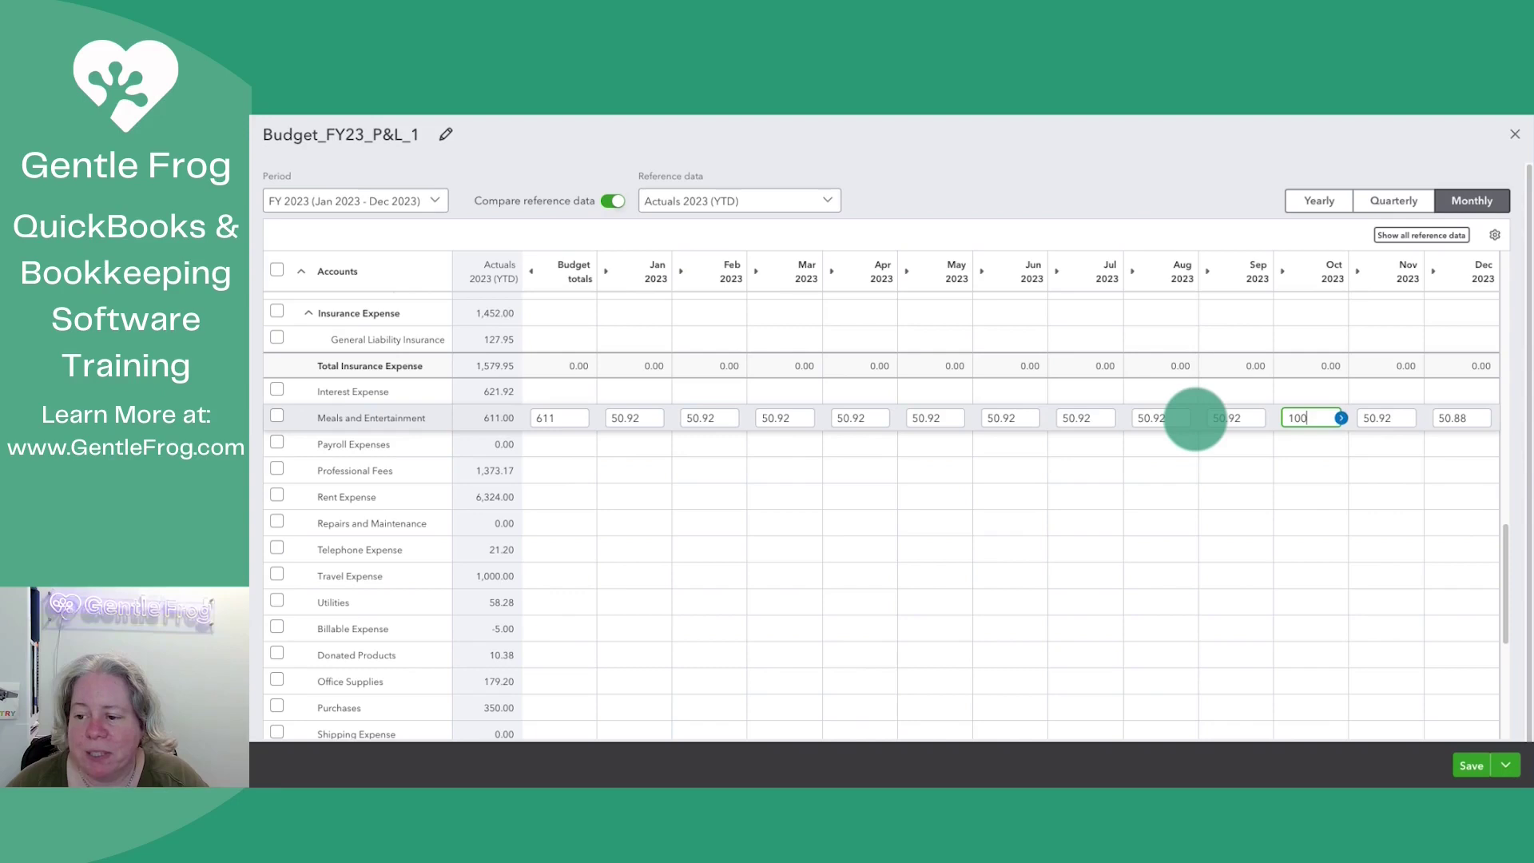
key(Tab)
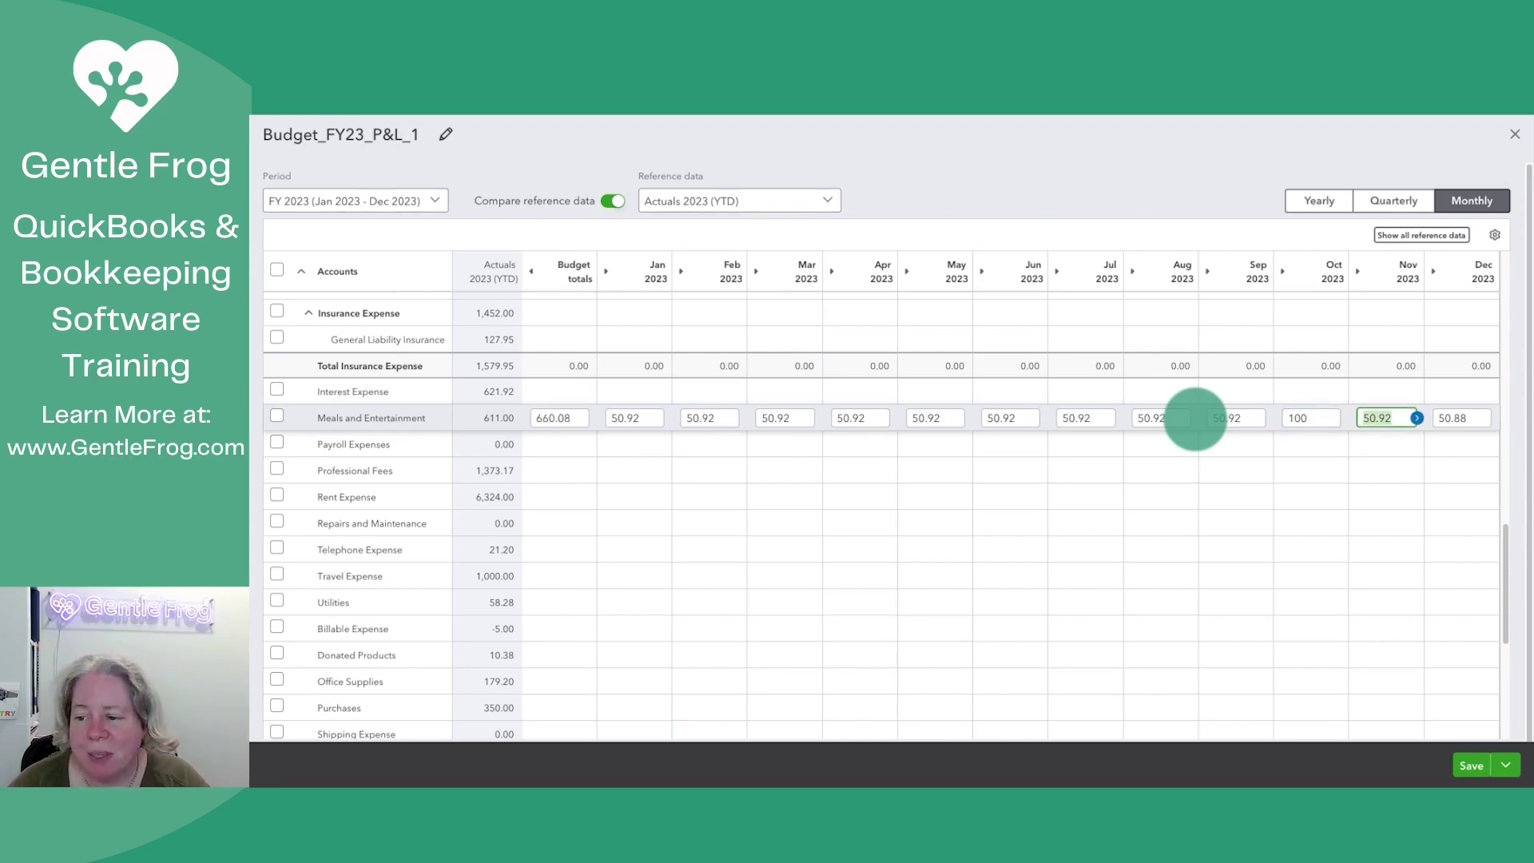
text(55)
key(Tab)
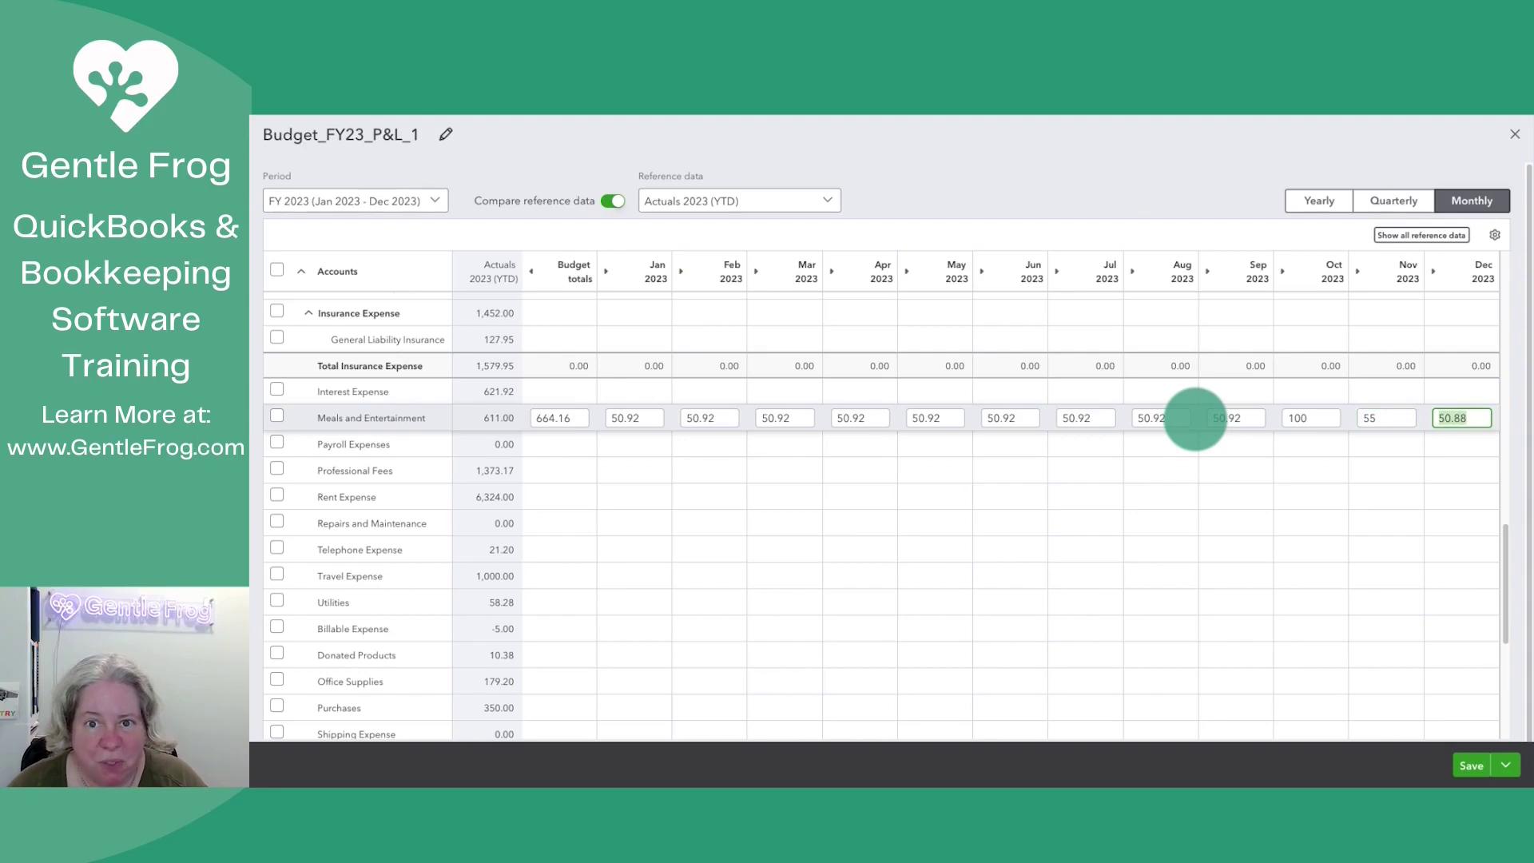
text(125)
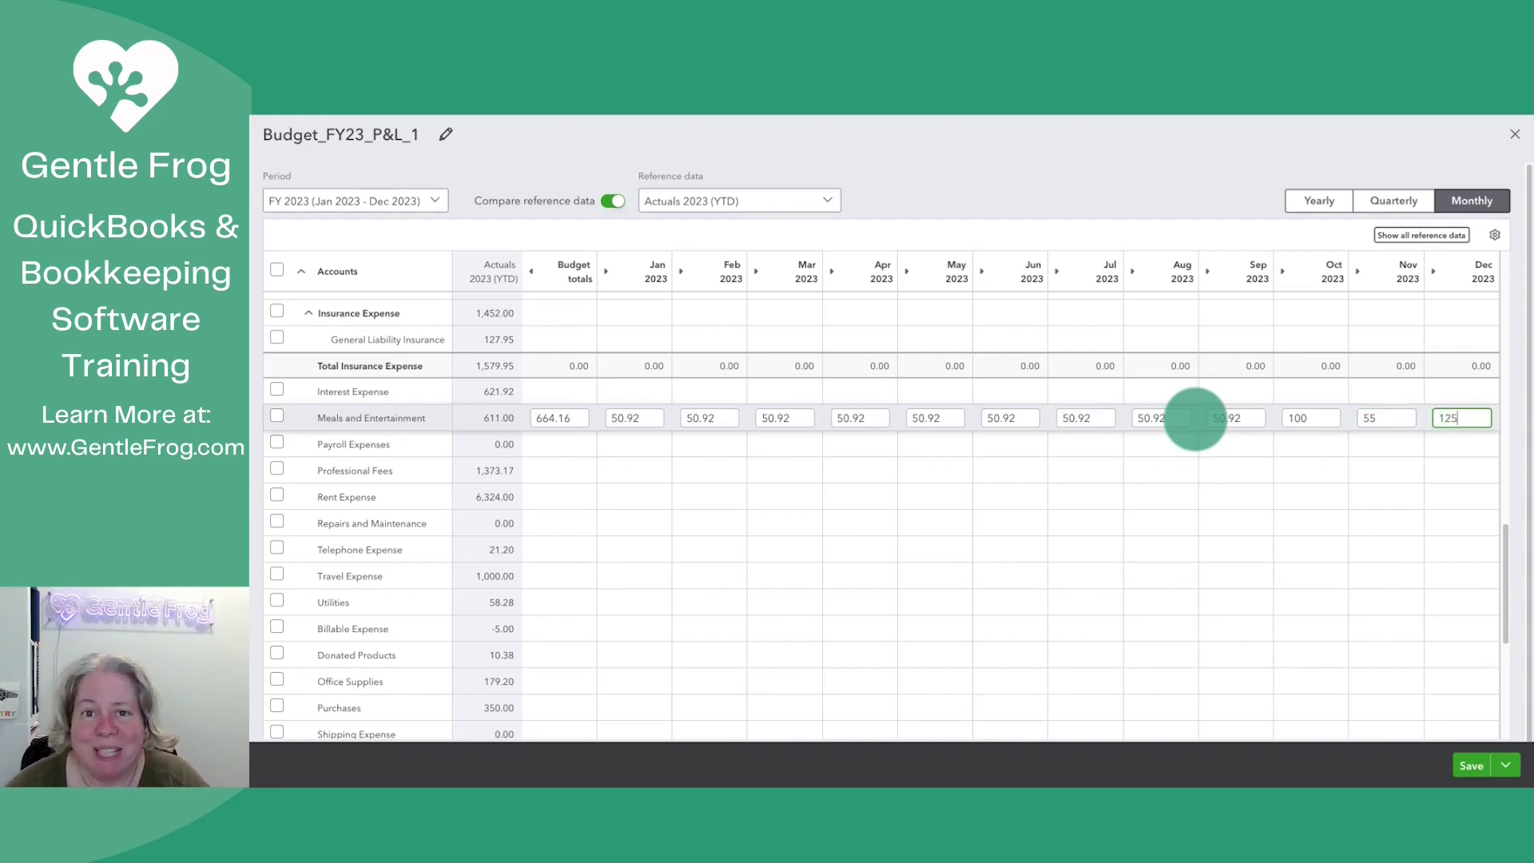
key(Tab)
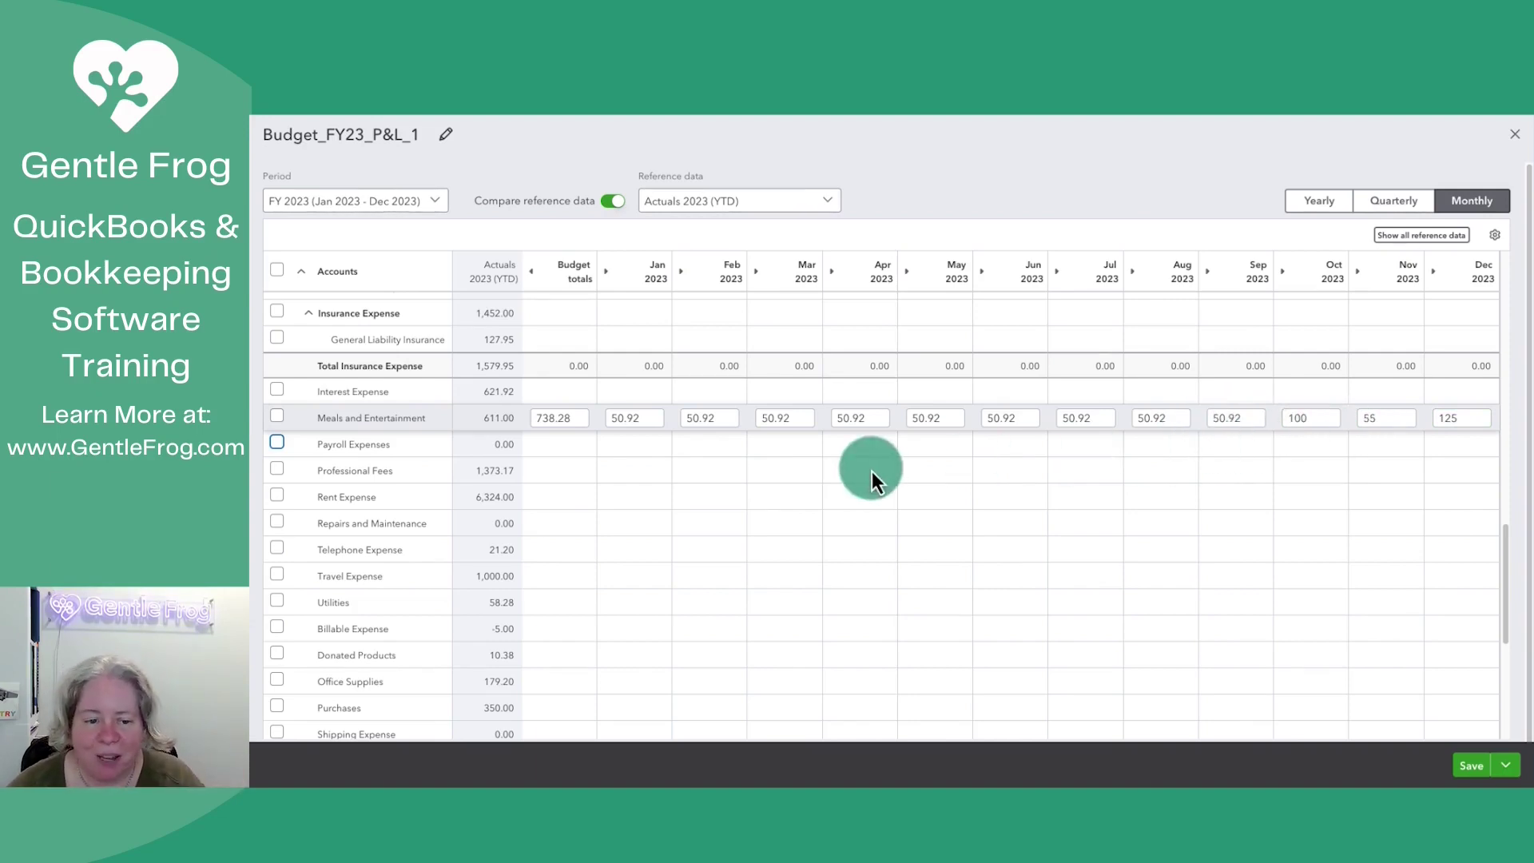
Enter a budget total of 179.2 for Office Supplies and split it evenly across the months.
scroll(422, 660, down, 3)
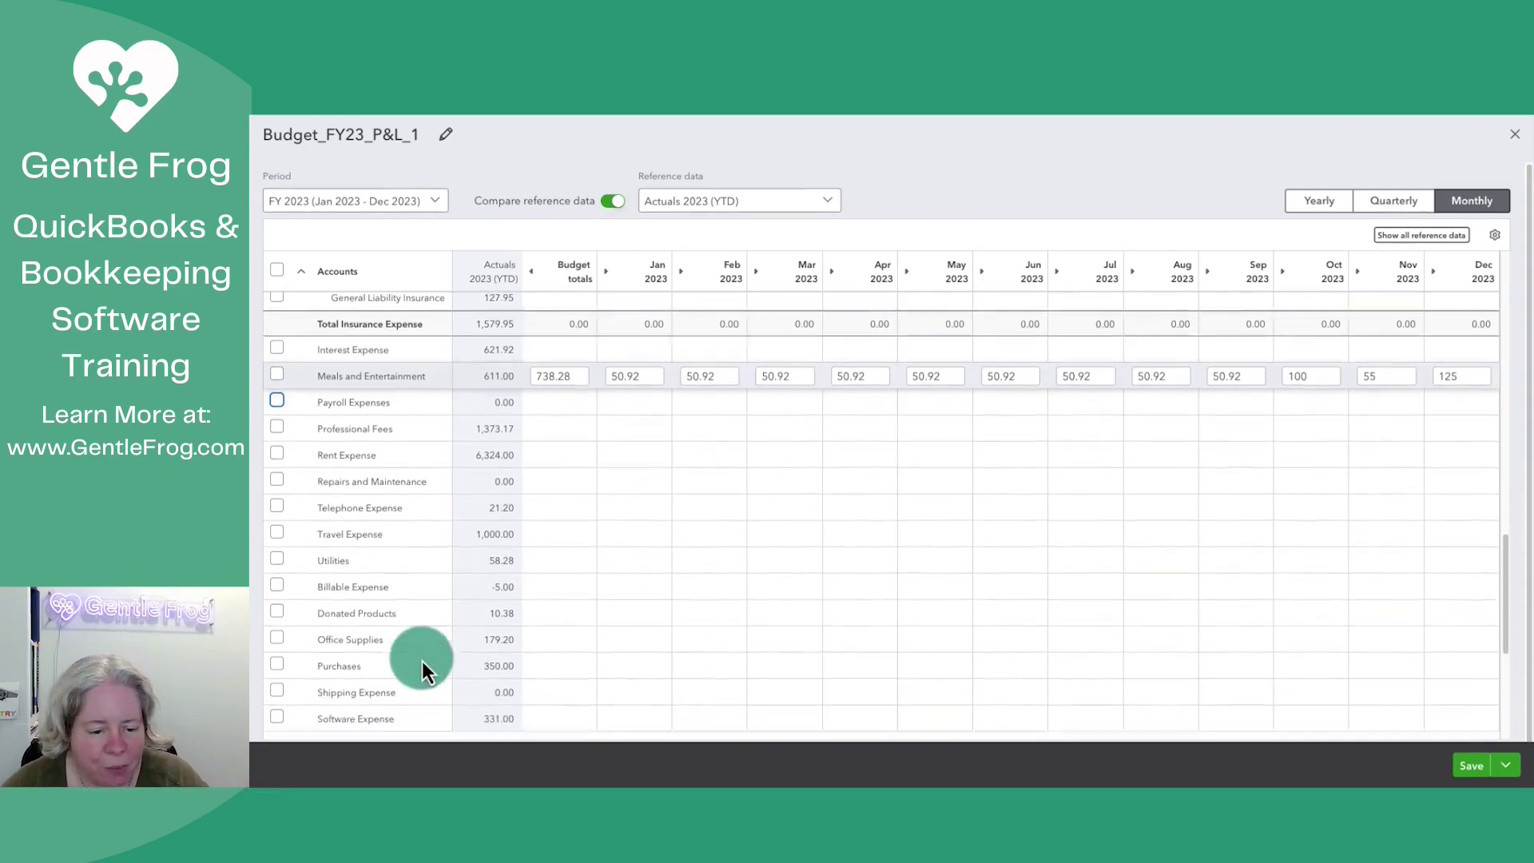
click(276, 563)
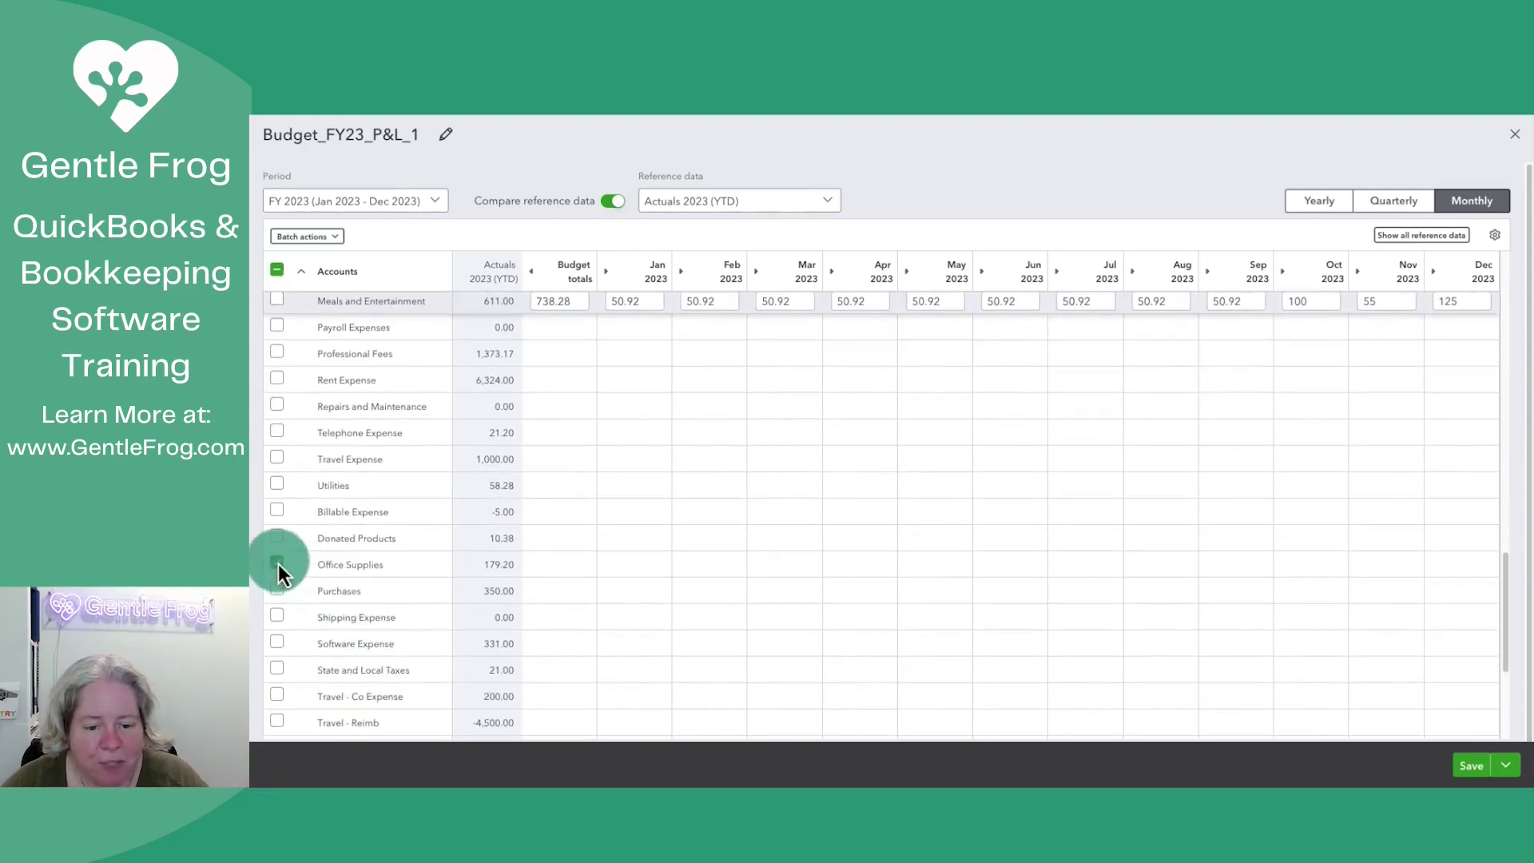
click(531, 566)
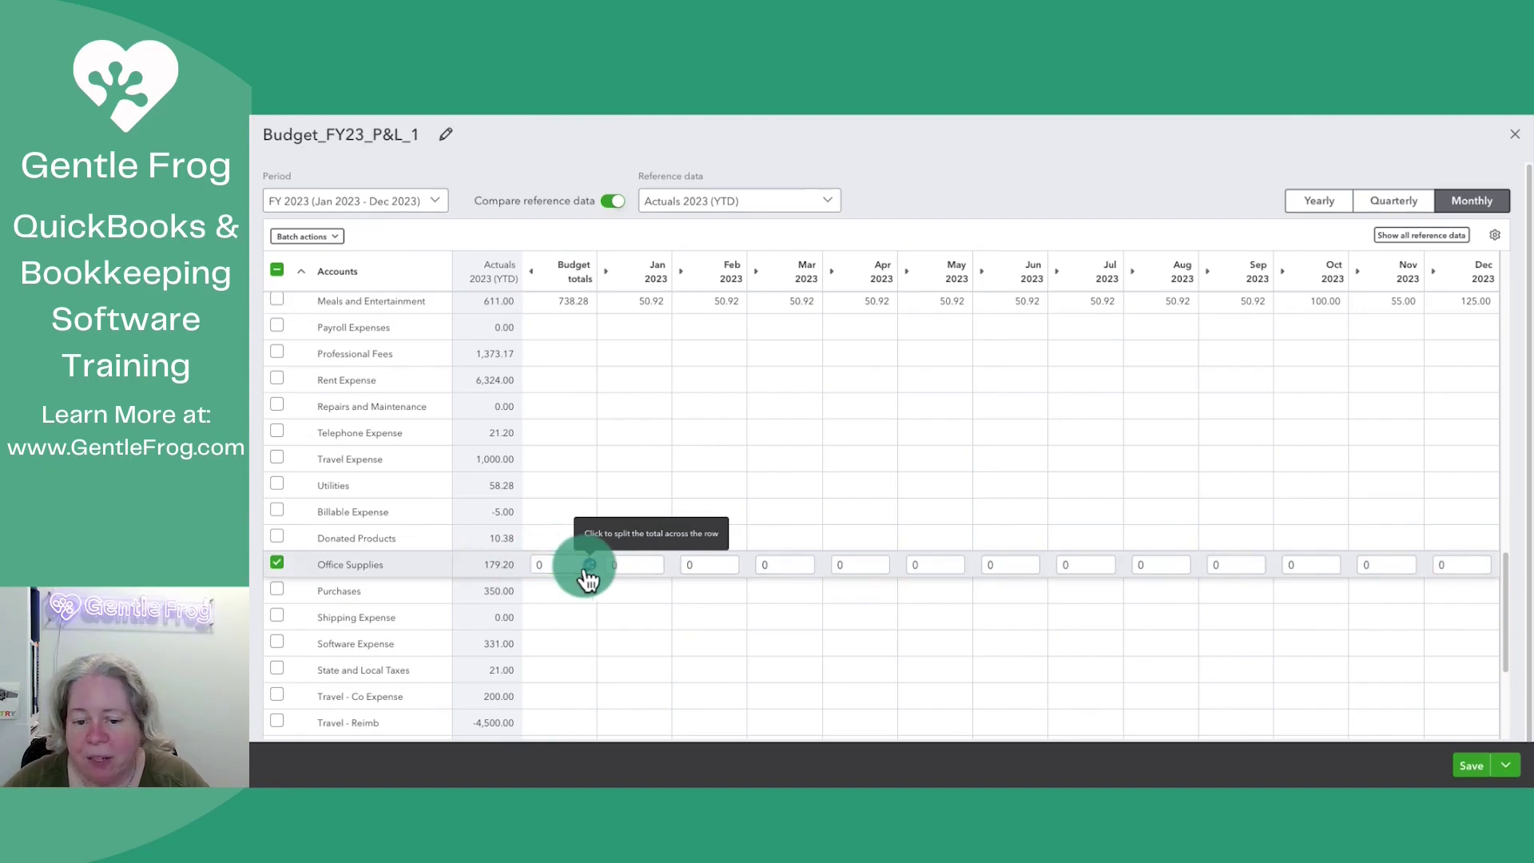
click(559, 566)
text(1797)
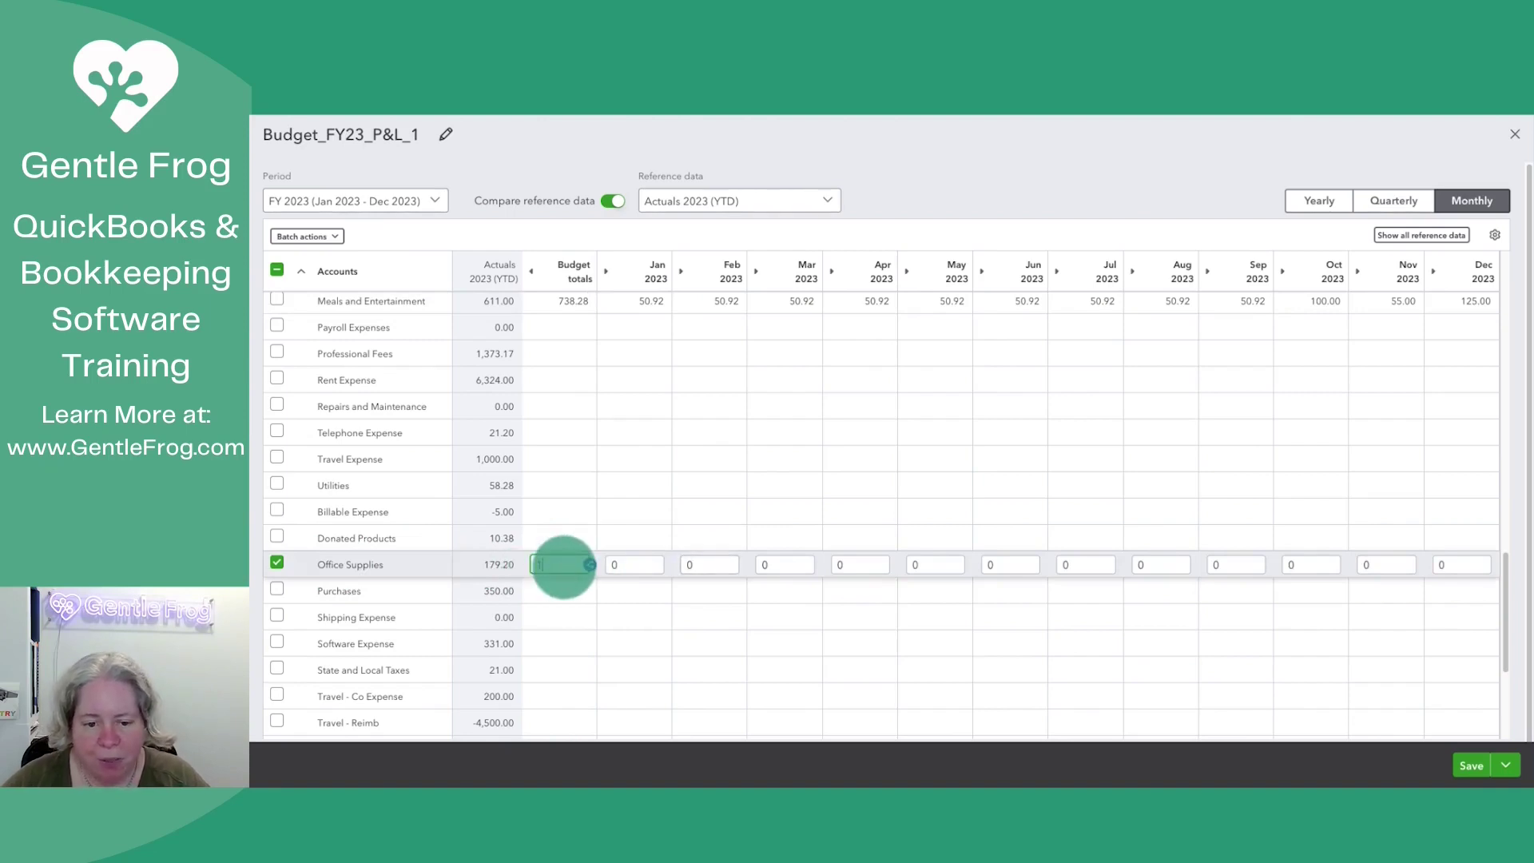
key(BackSpace)
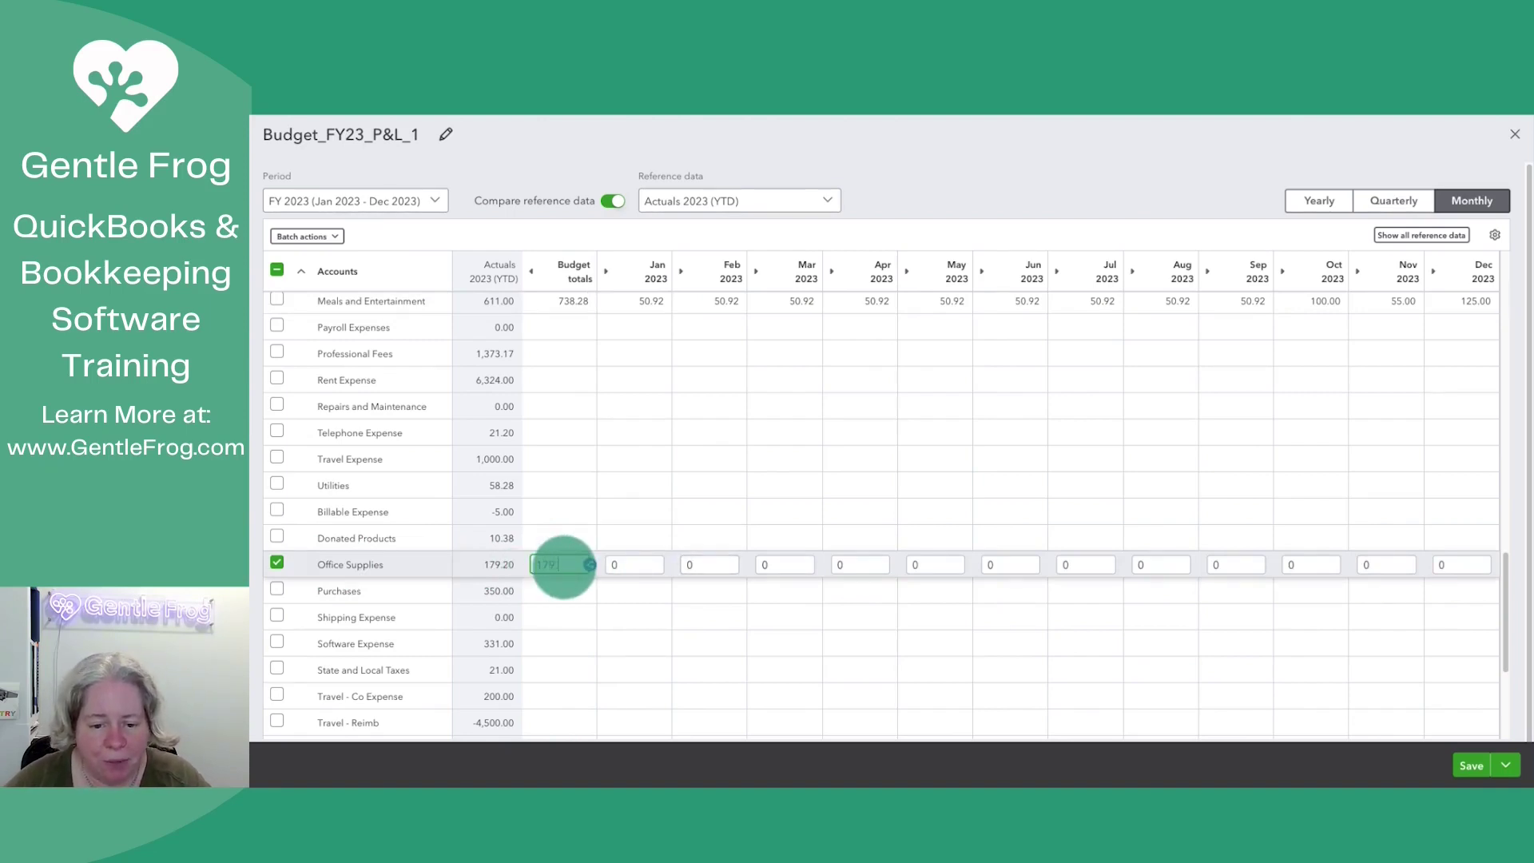
text(.2)
key(Tab)
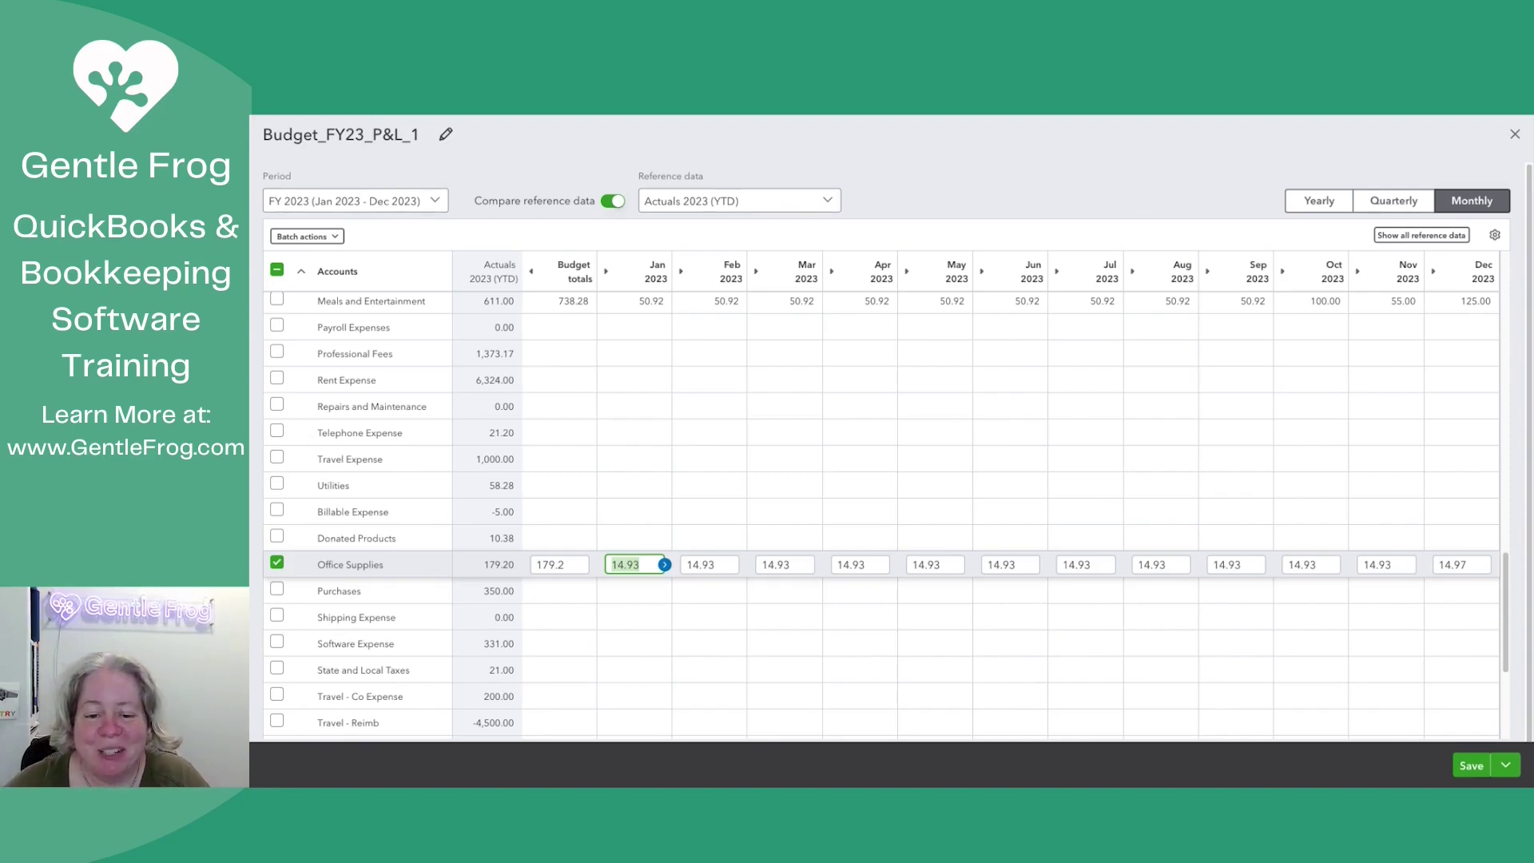
Save the budget with the amounts entered for all accounts.
scroll(664, 697, down, 1)
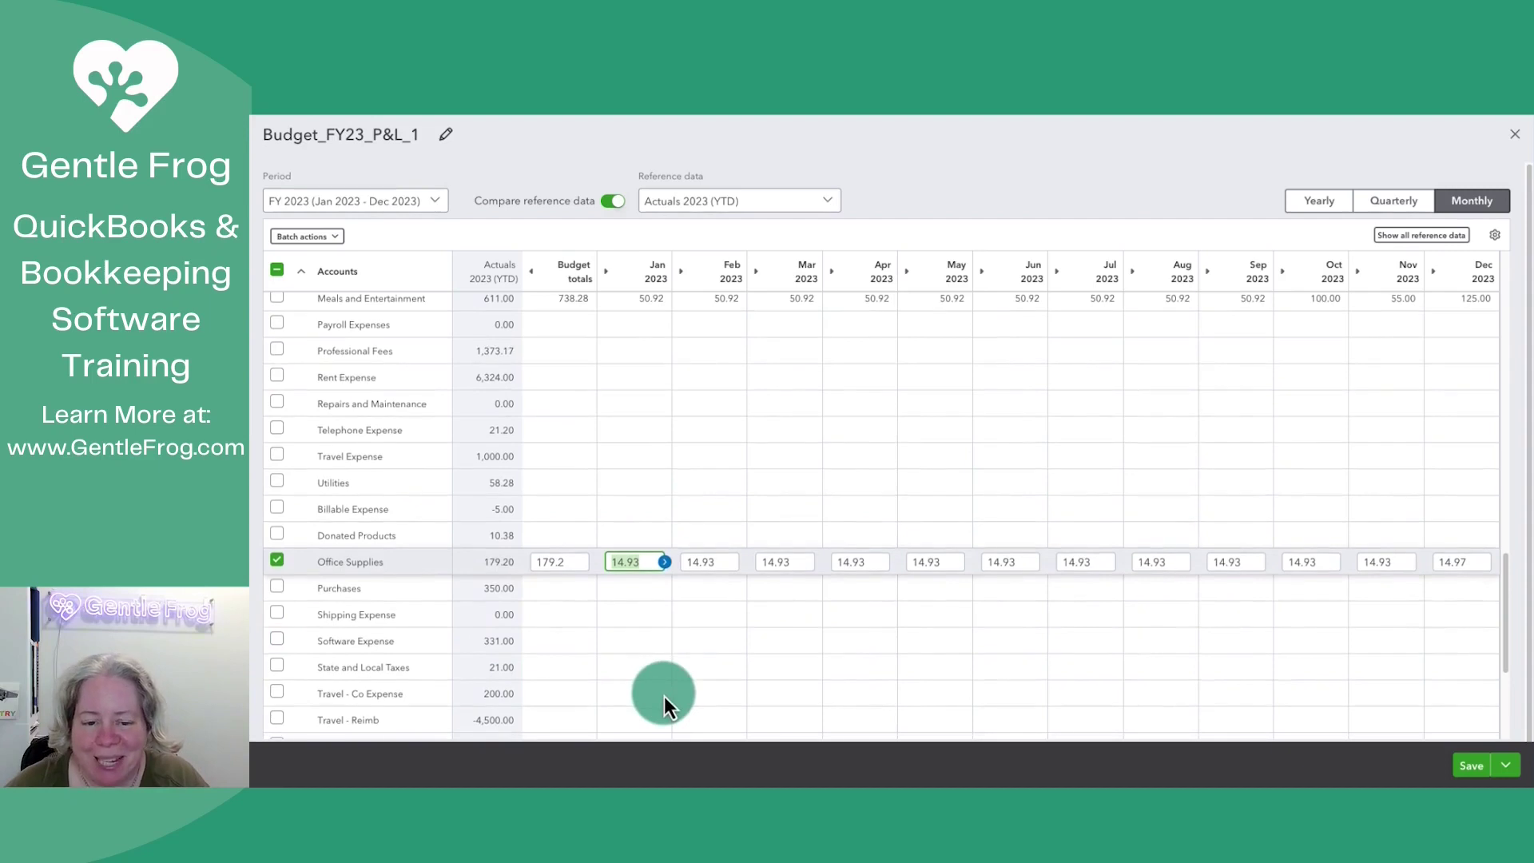
scroll(664, 697, down, 3)
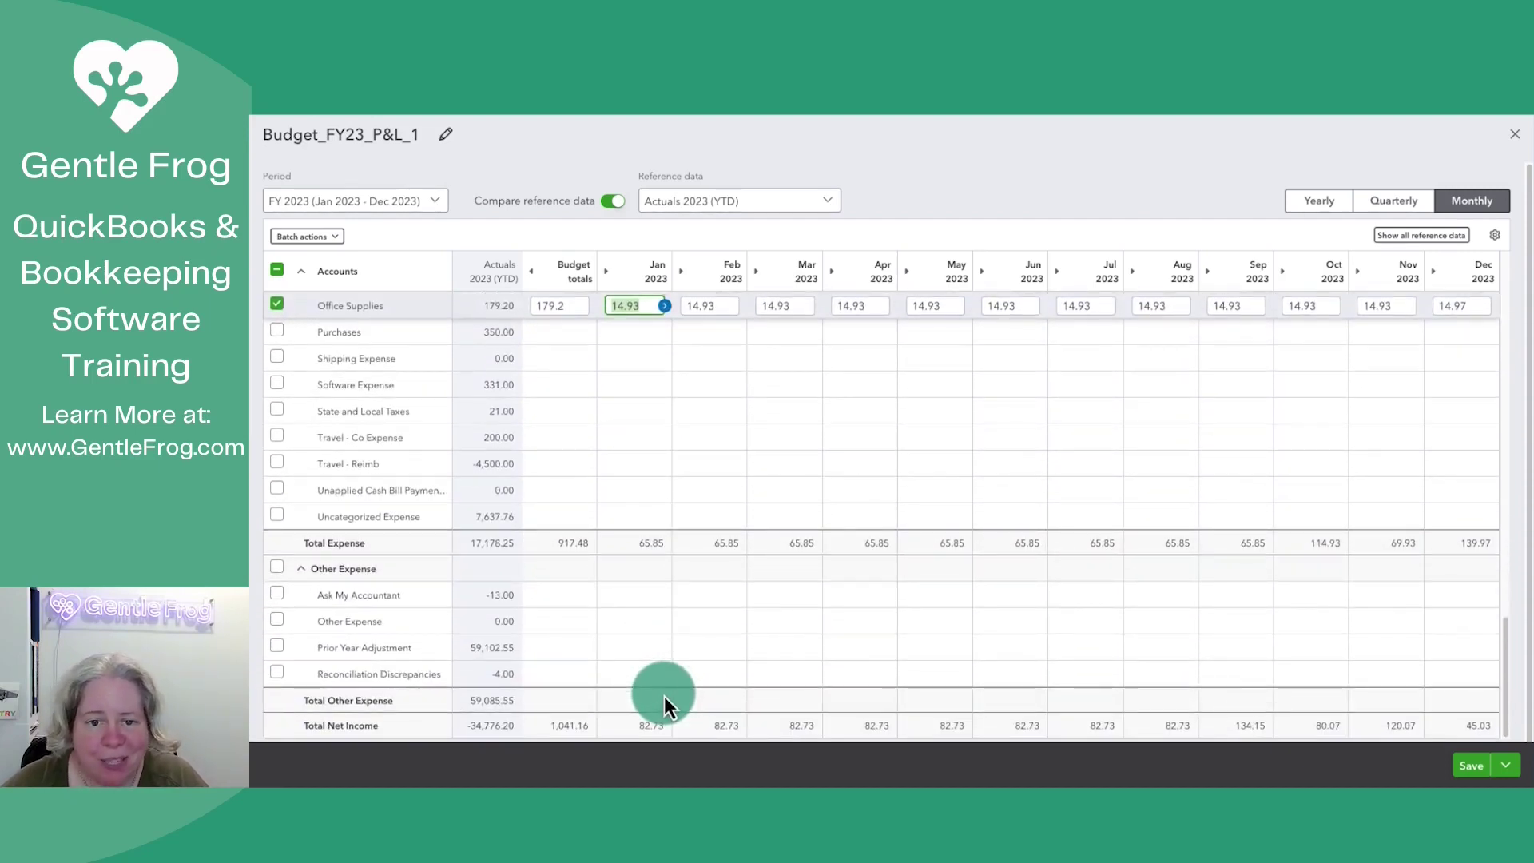
click(1453, 769)
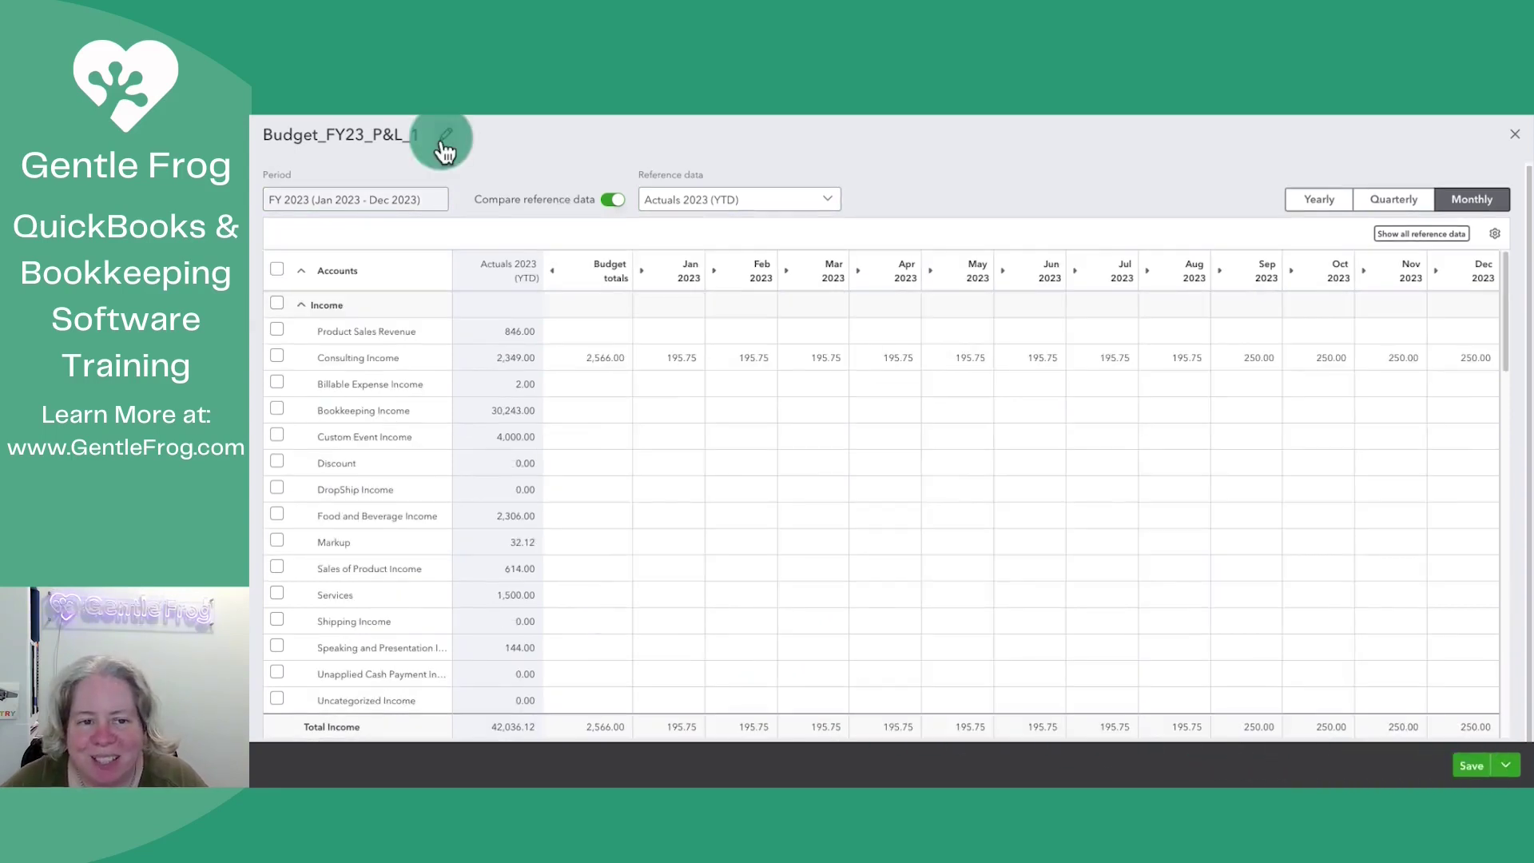
Rename the budget as "Budget for YT 2023-09", then save and close it.
click(443, 142)
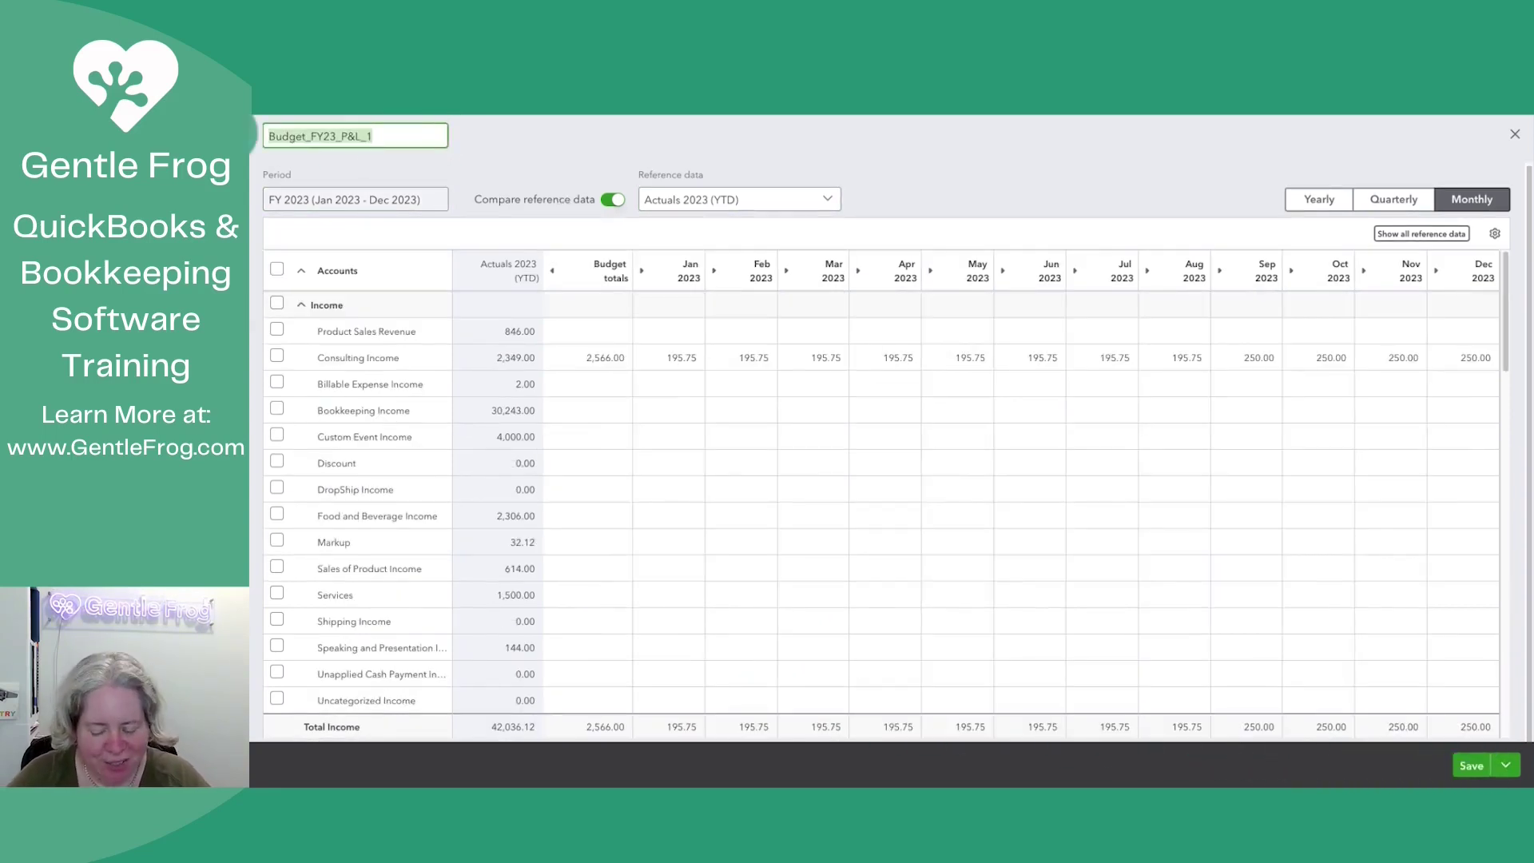
text(Budget for )
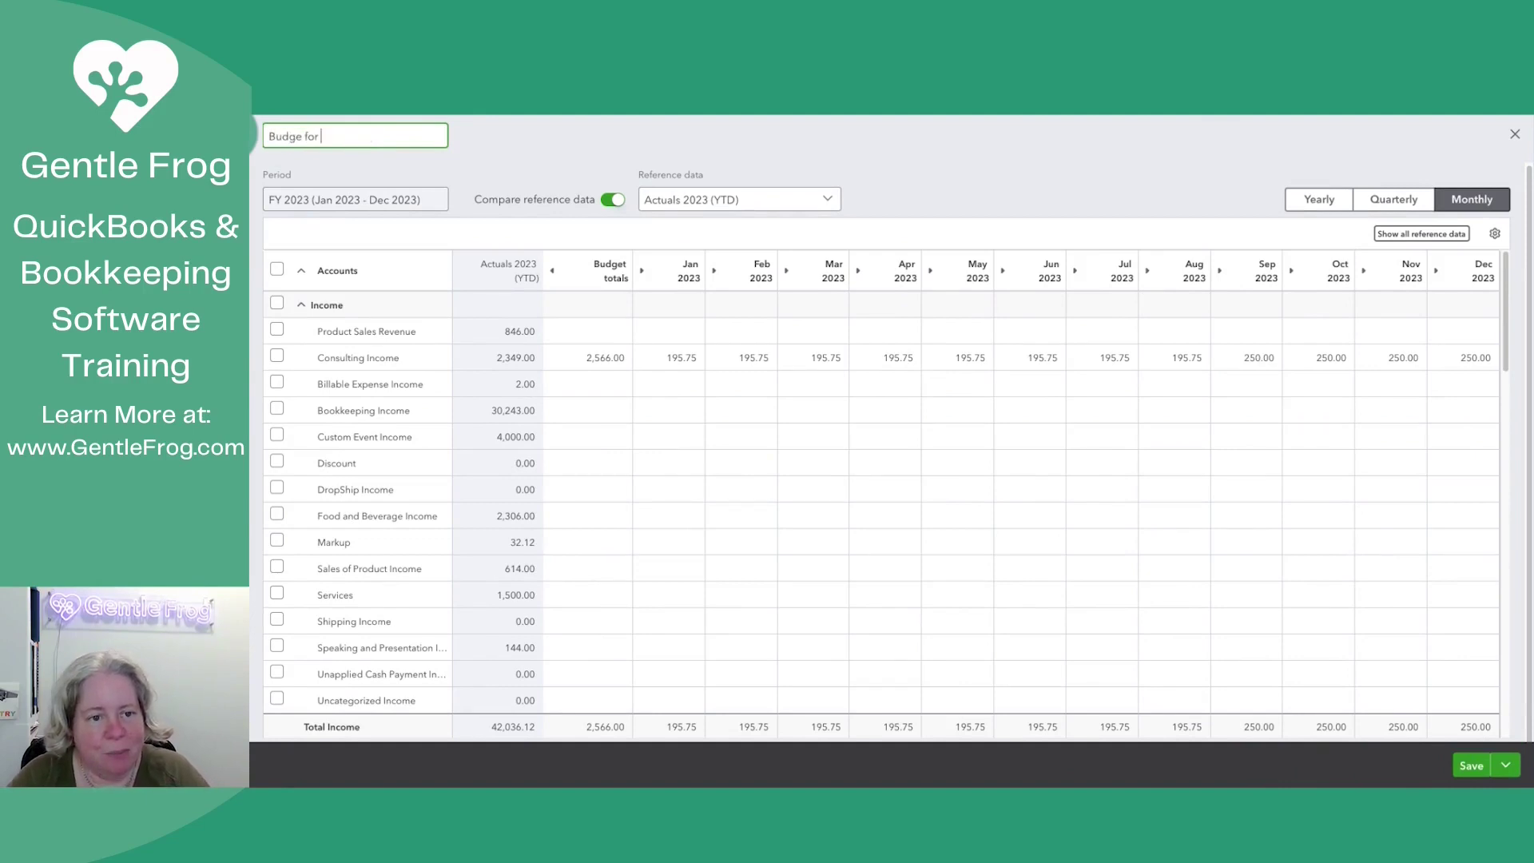
text(YT 2023-09)
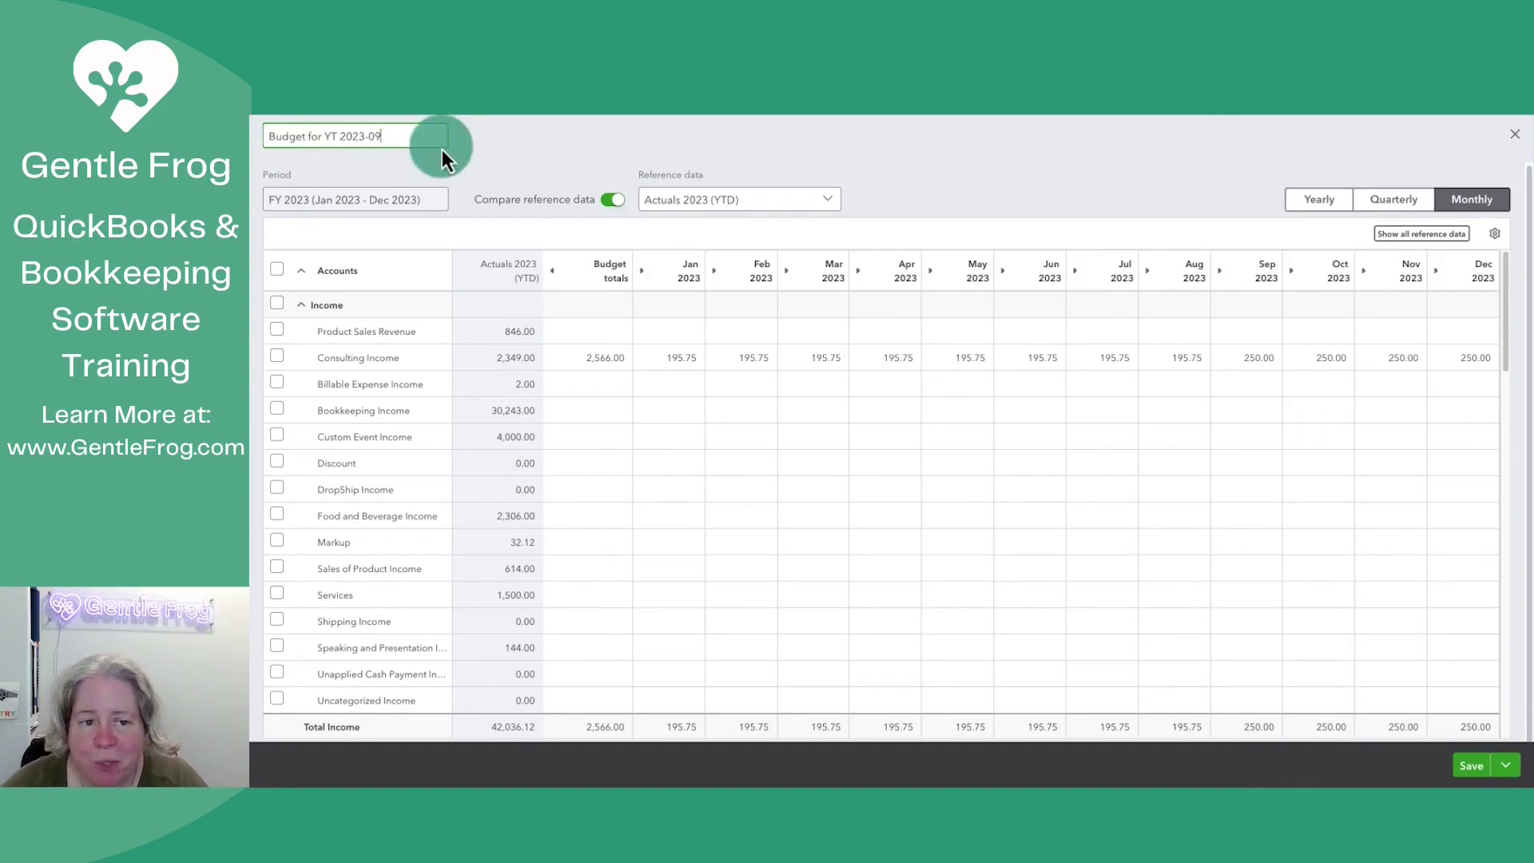
click(1506, 766)
click(1490, 738)
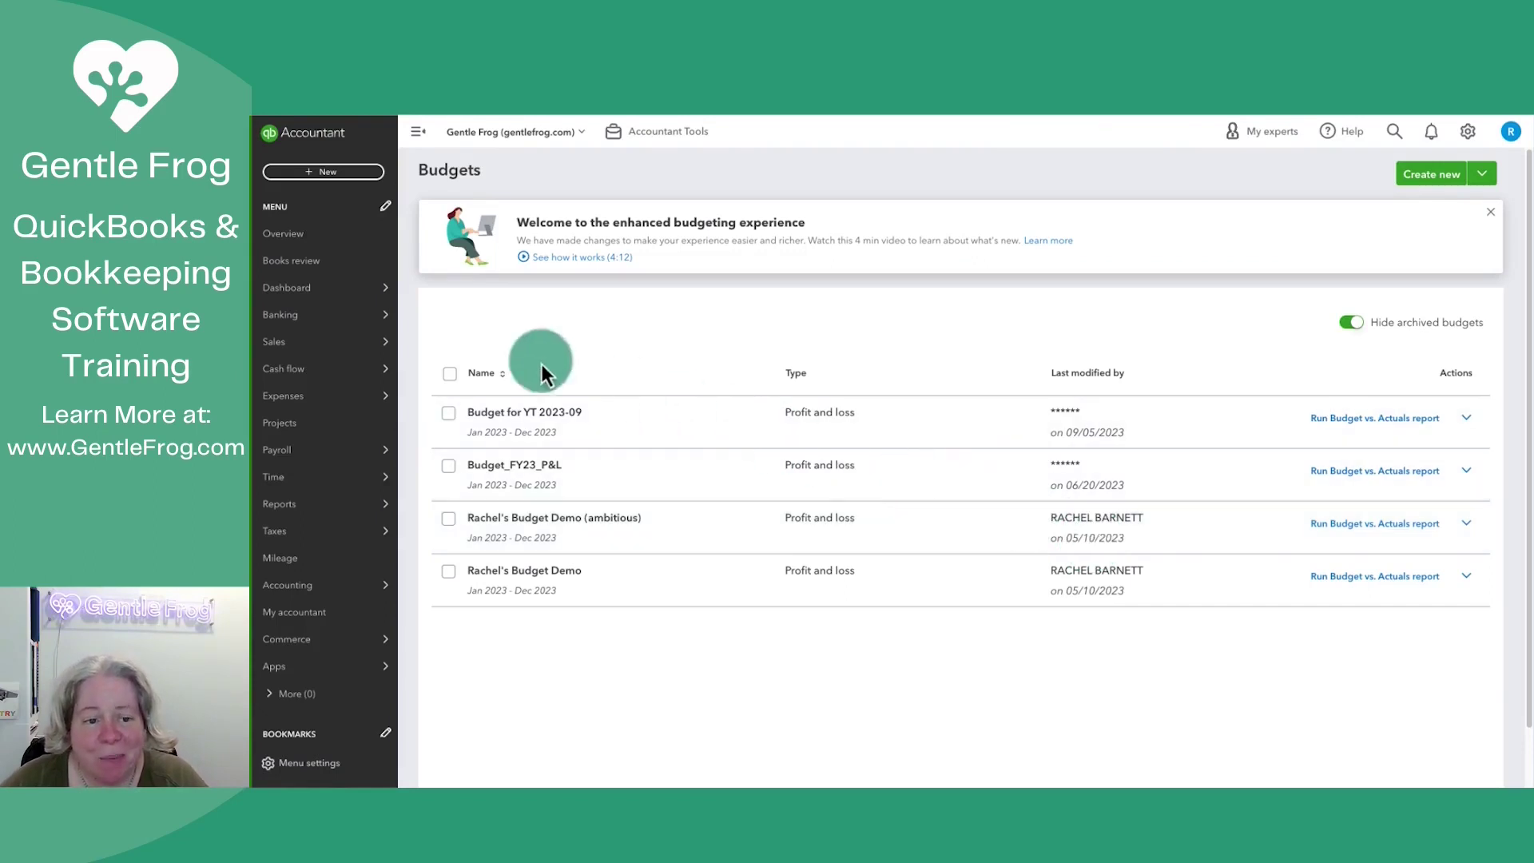
Go to the dashboard, return to the budgets list and open "Budget for YT 2023-09" for editing.
click(323, 302)
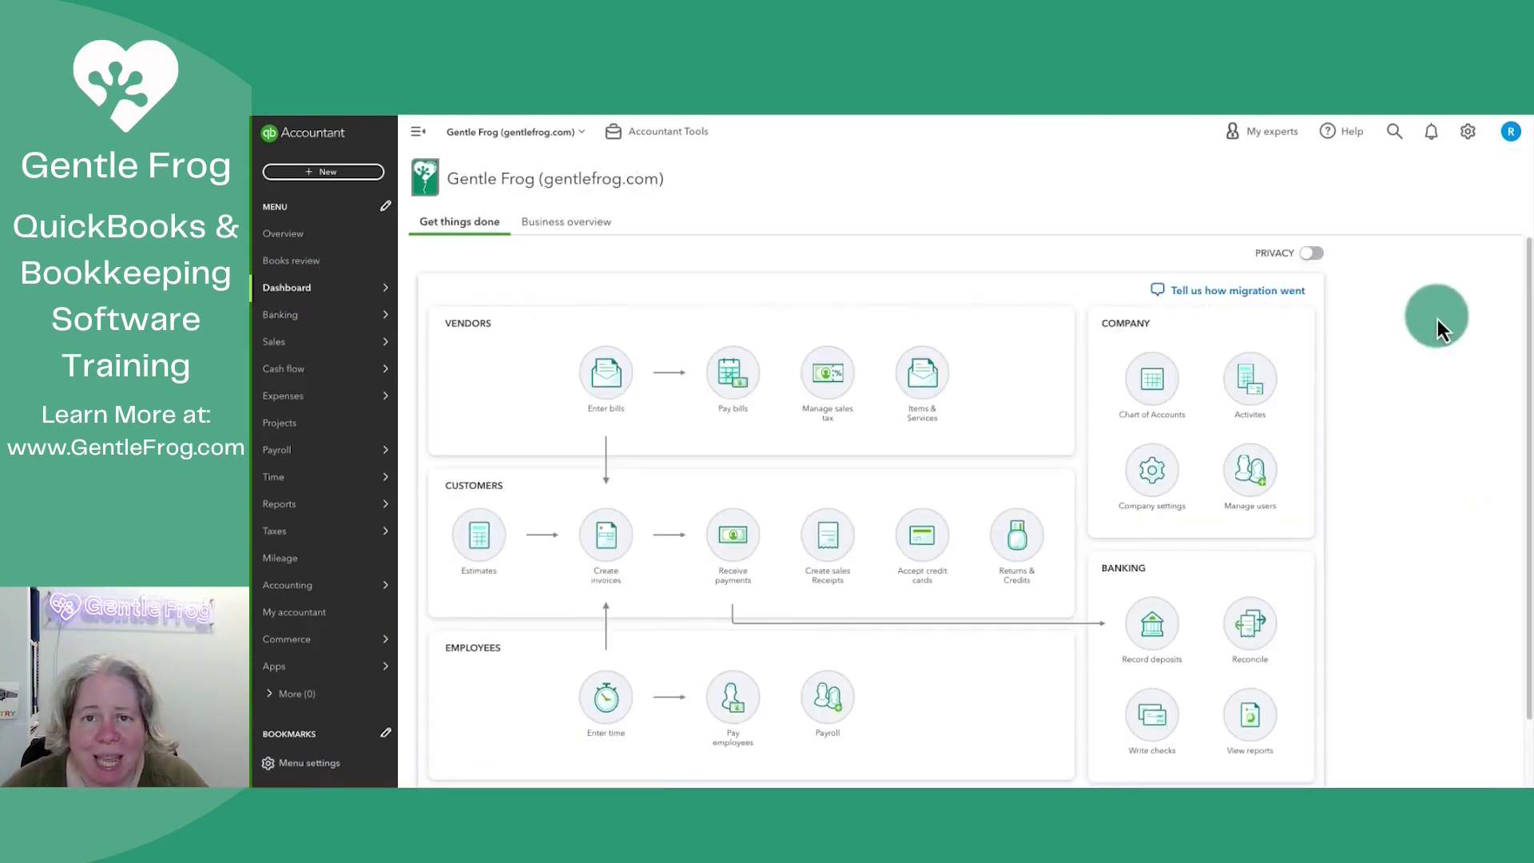
click(1468, 143)
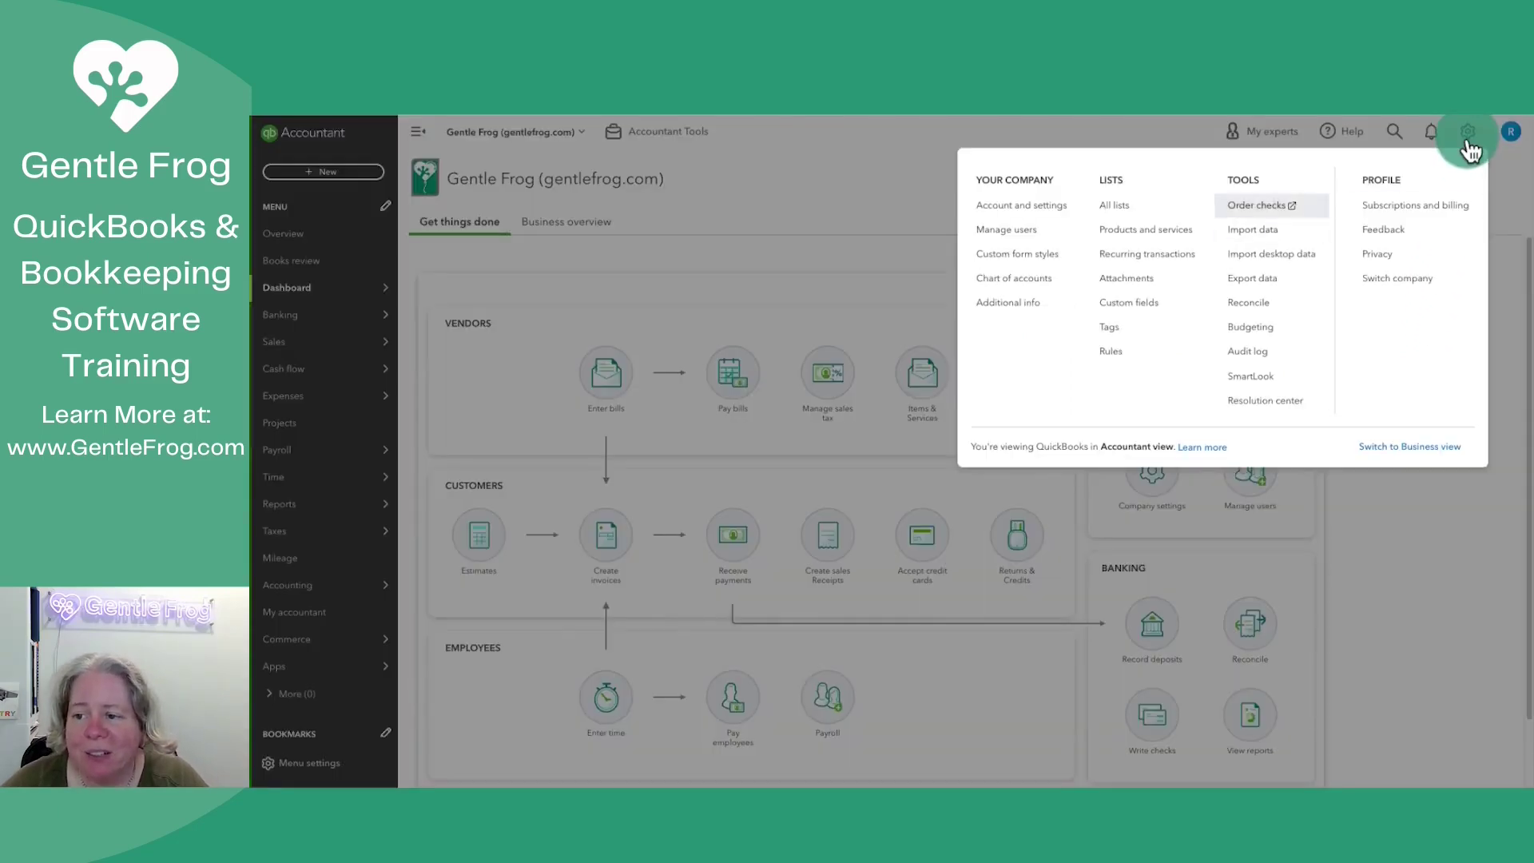
click(1257, 330)
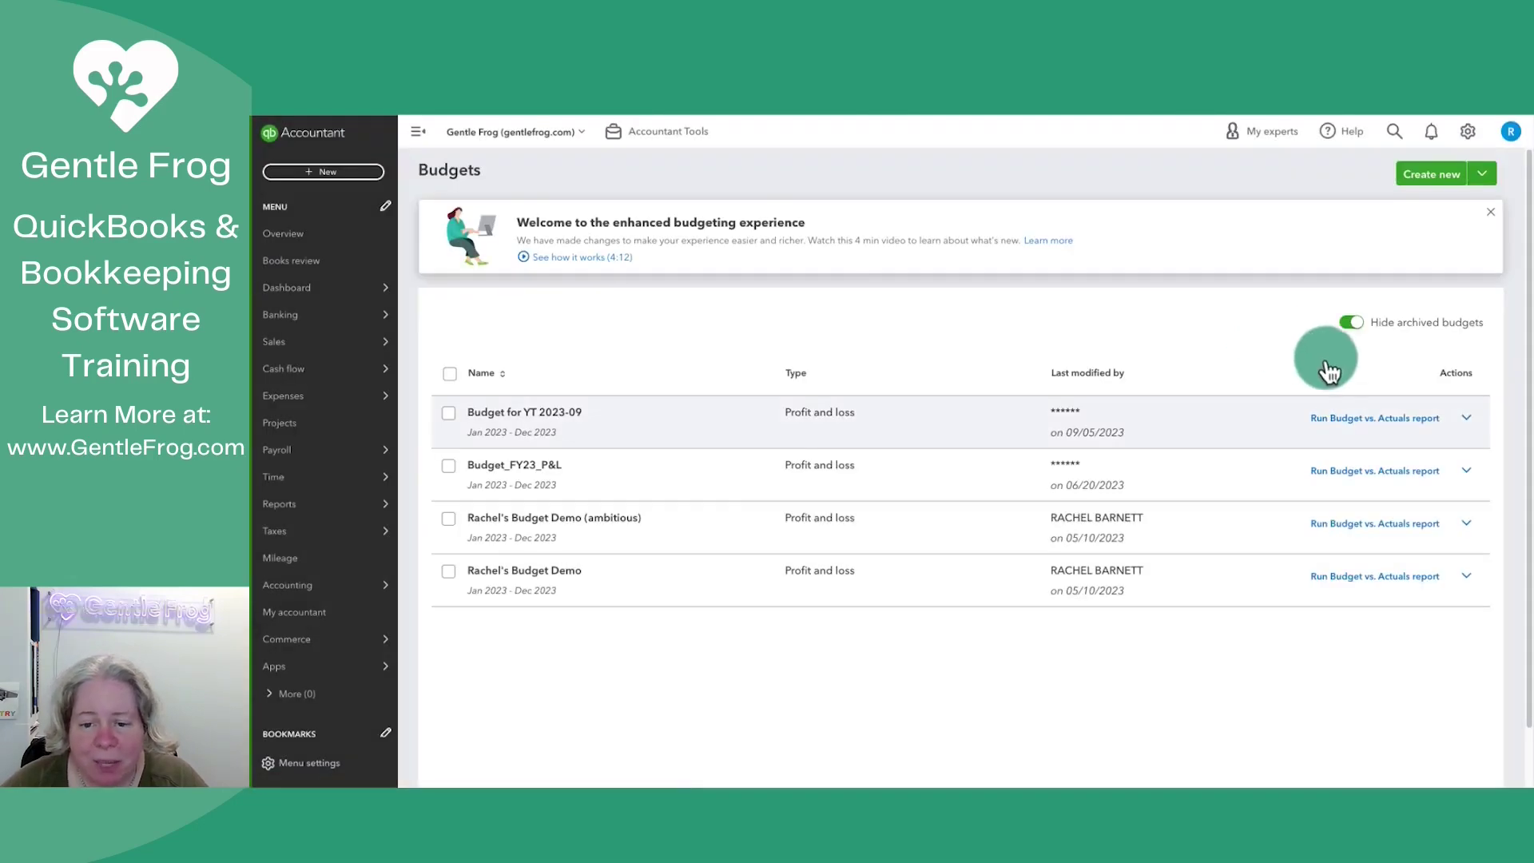
click(1472, 430)
click(1368, 500)
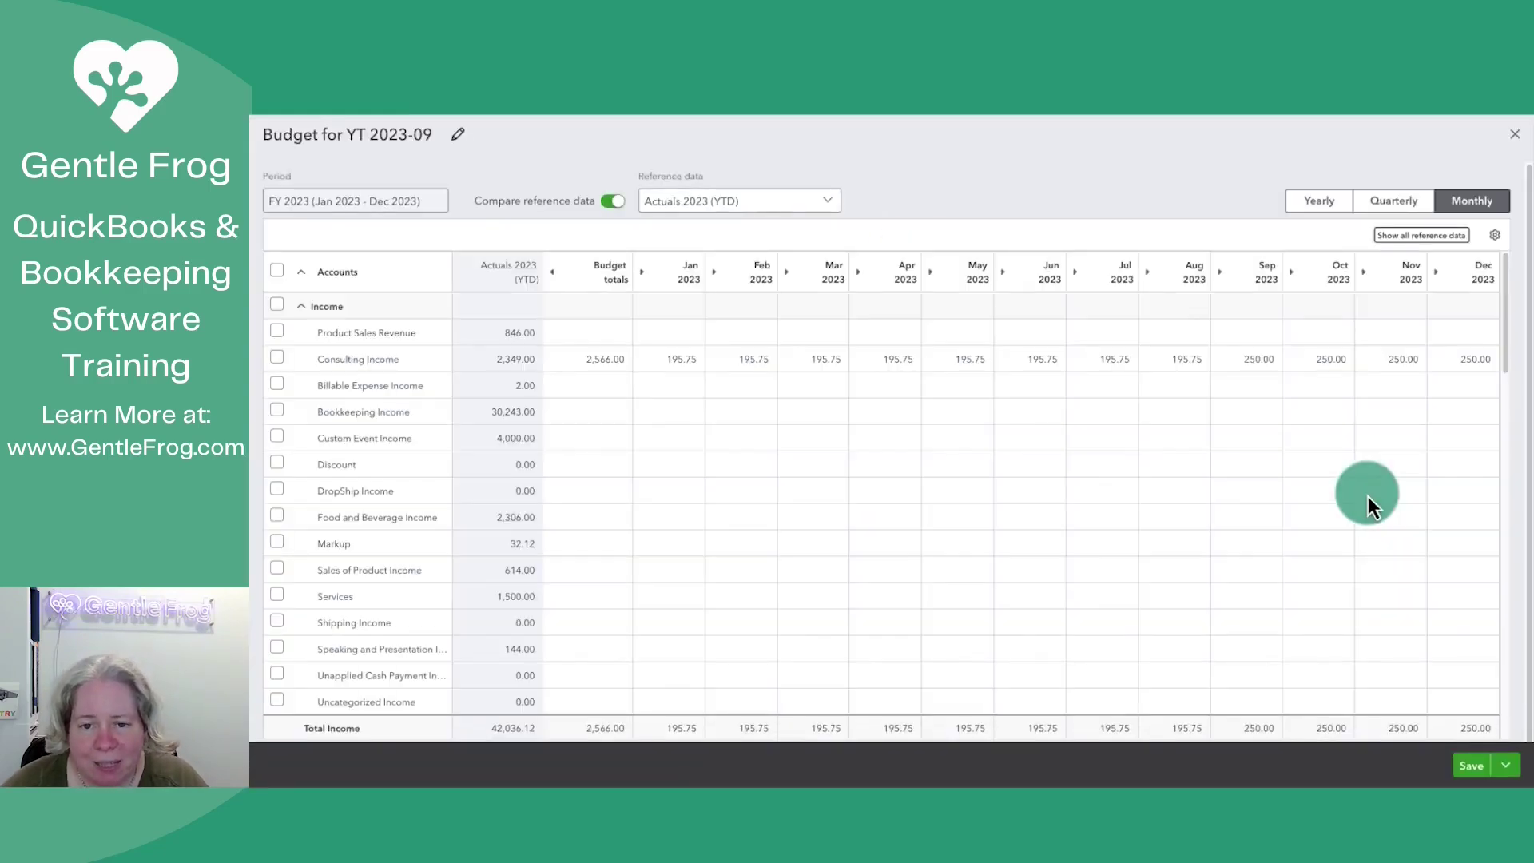
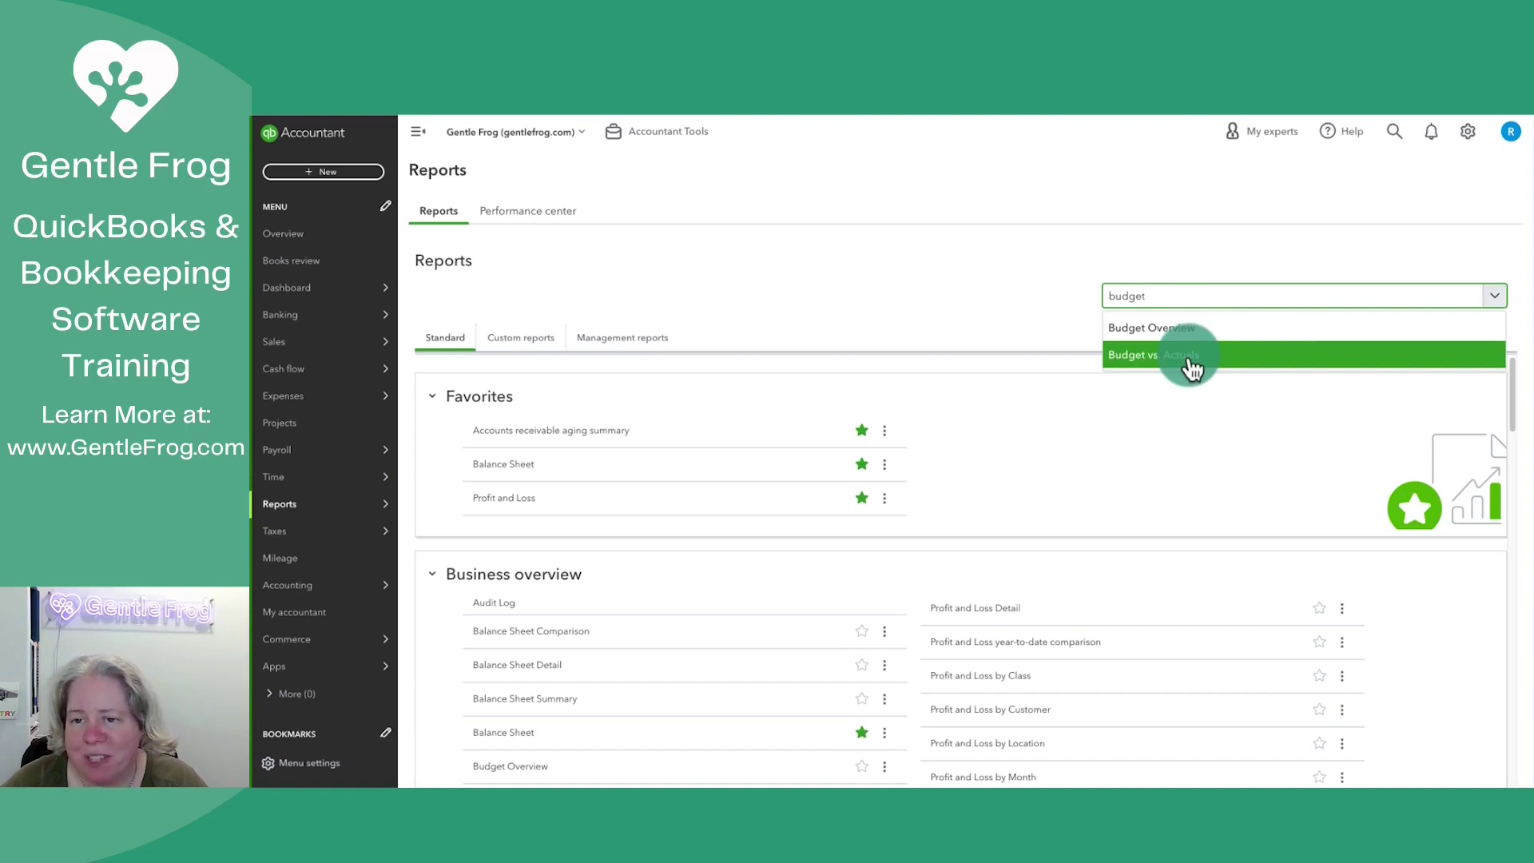
Open the Budget vs. Actuals report for "Budget for YT 2023-09" and collapse its sub-account rows.
click(1190, 359)
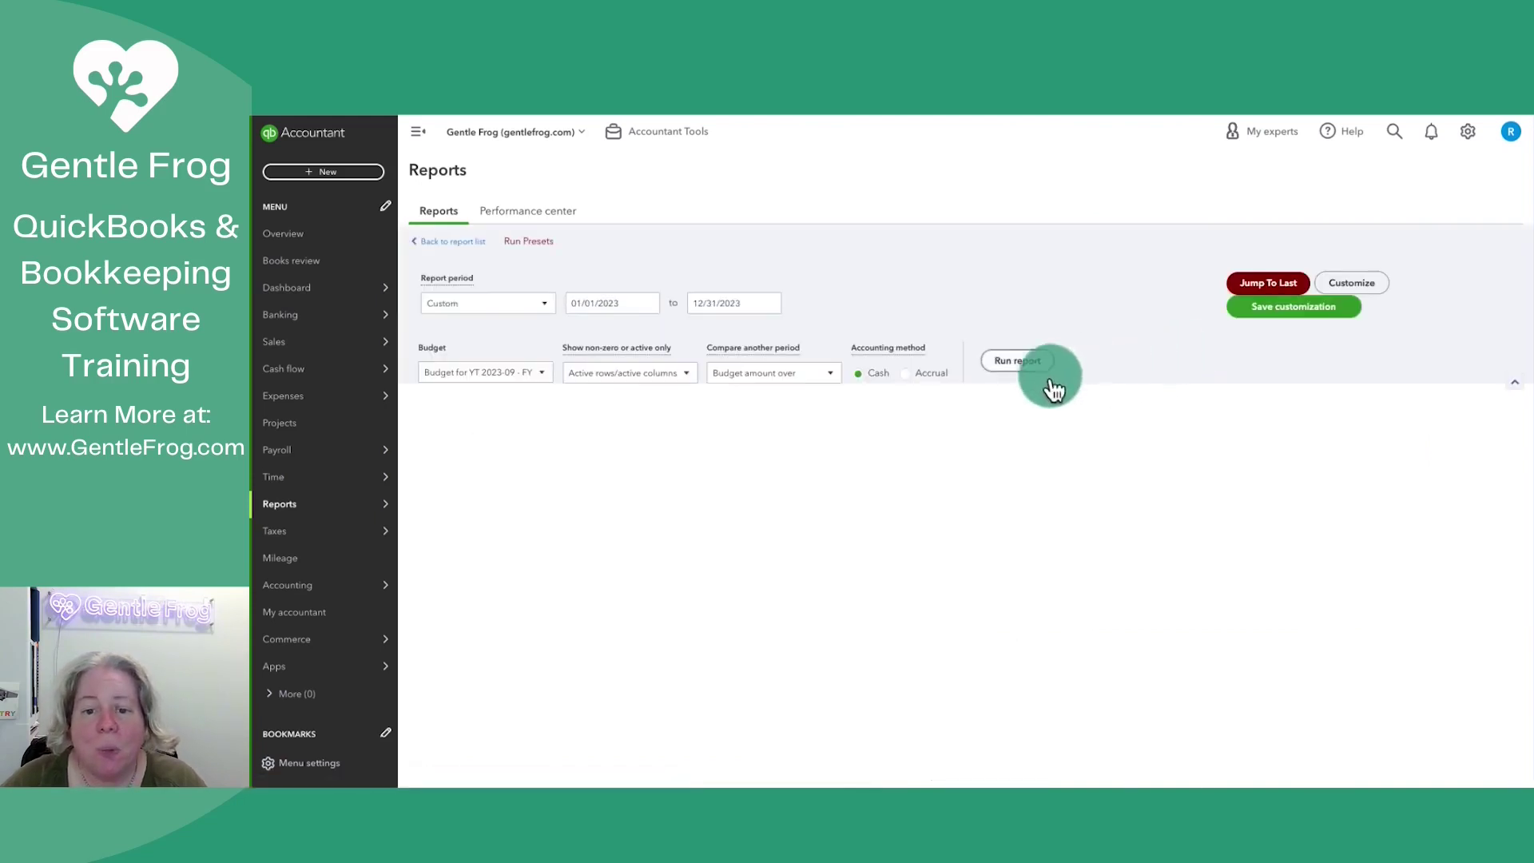
scroll(875, 405, down, 2)
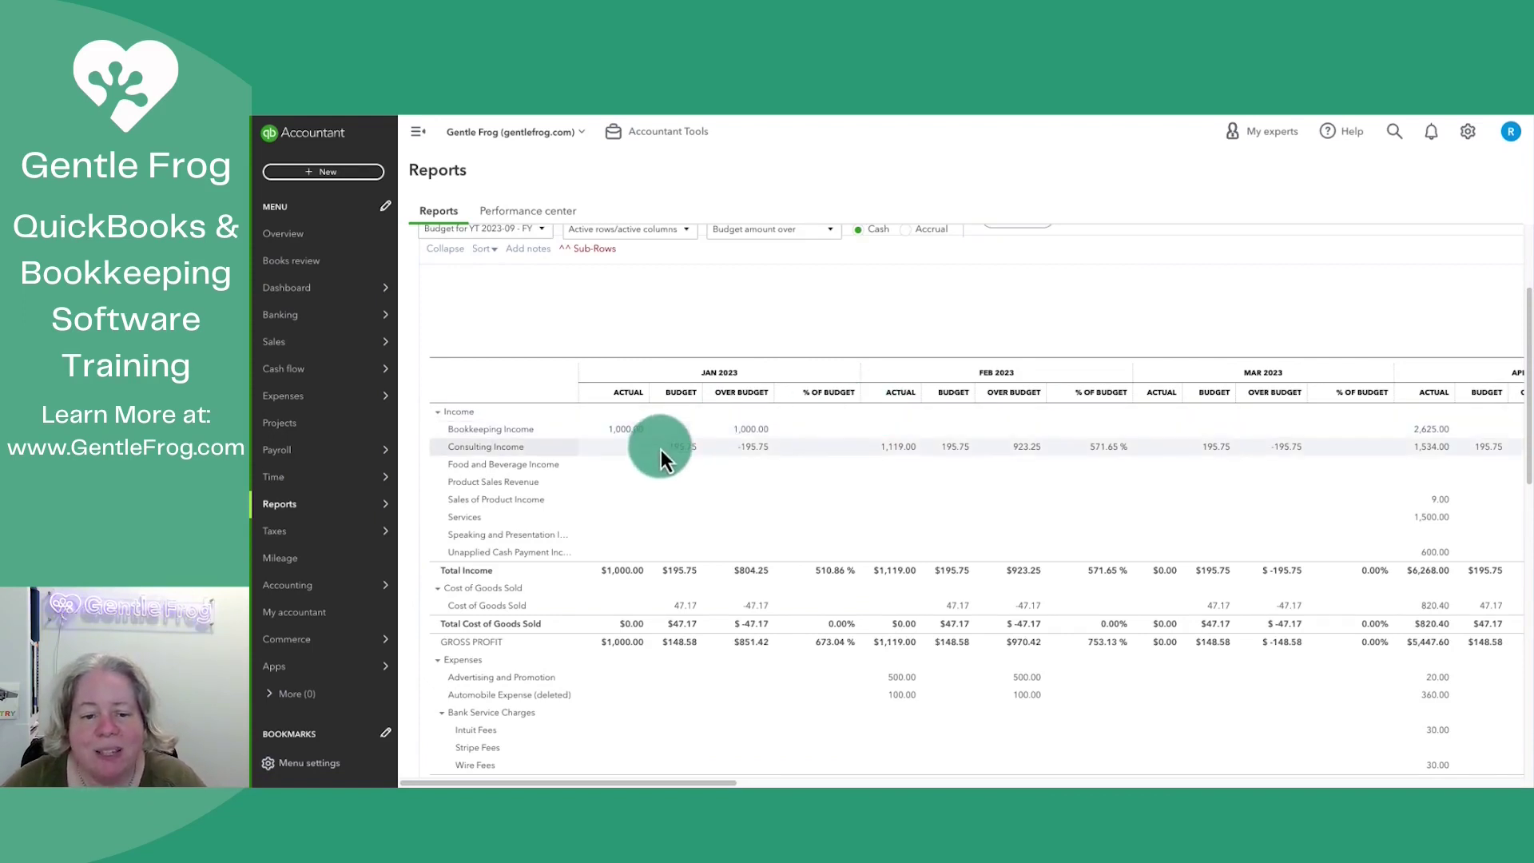
scroll(445, 406, up, 2)
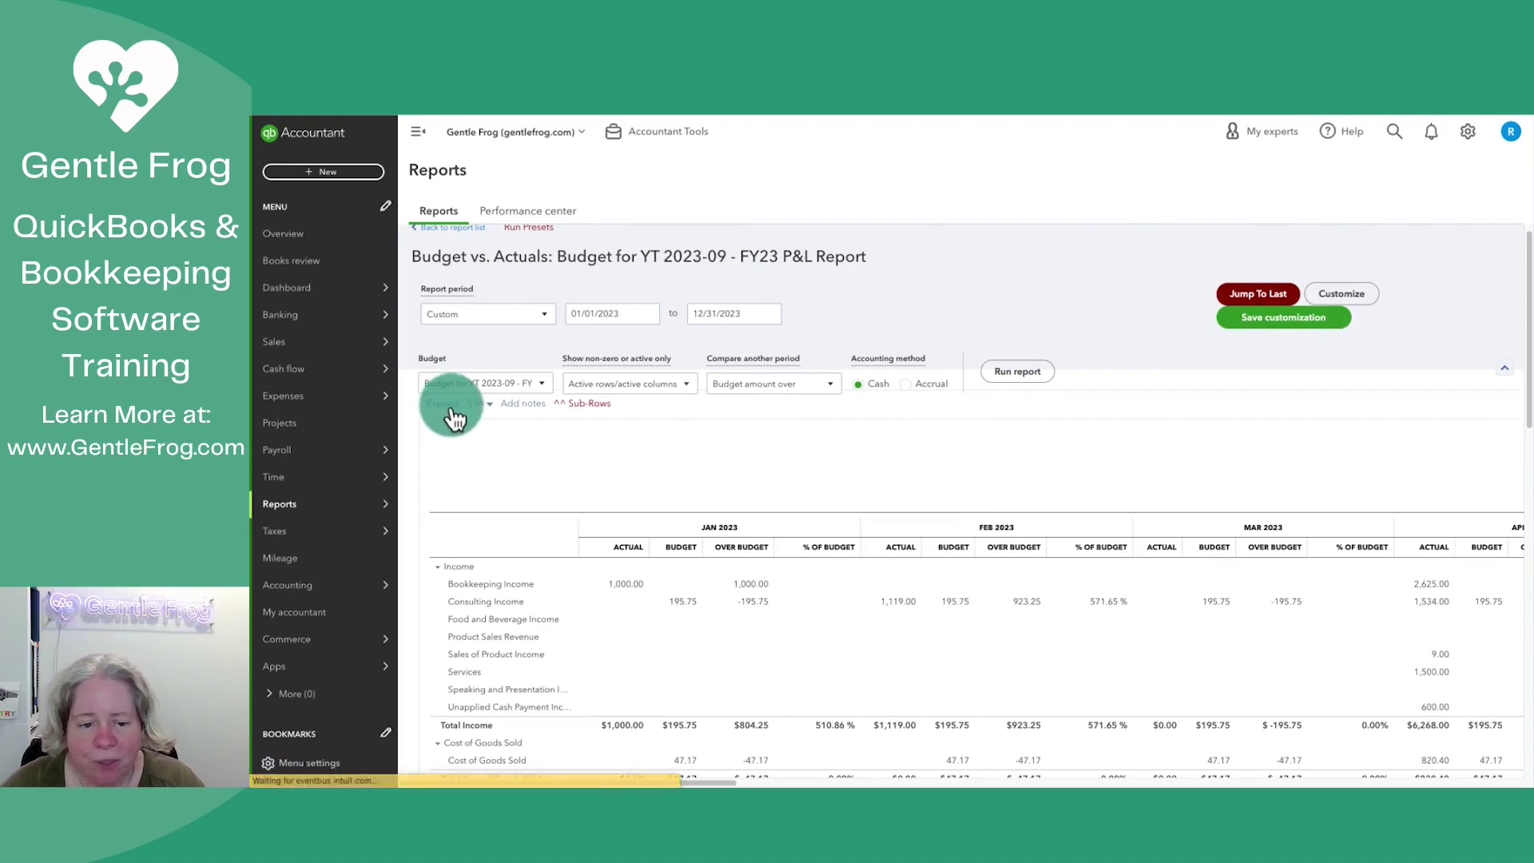
click(451, 409)
Examine the monthly actual, budget and over-budget amounts in the report from income through expenses to net income.
scroll(567, 492, down, 2)
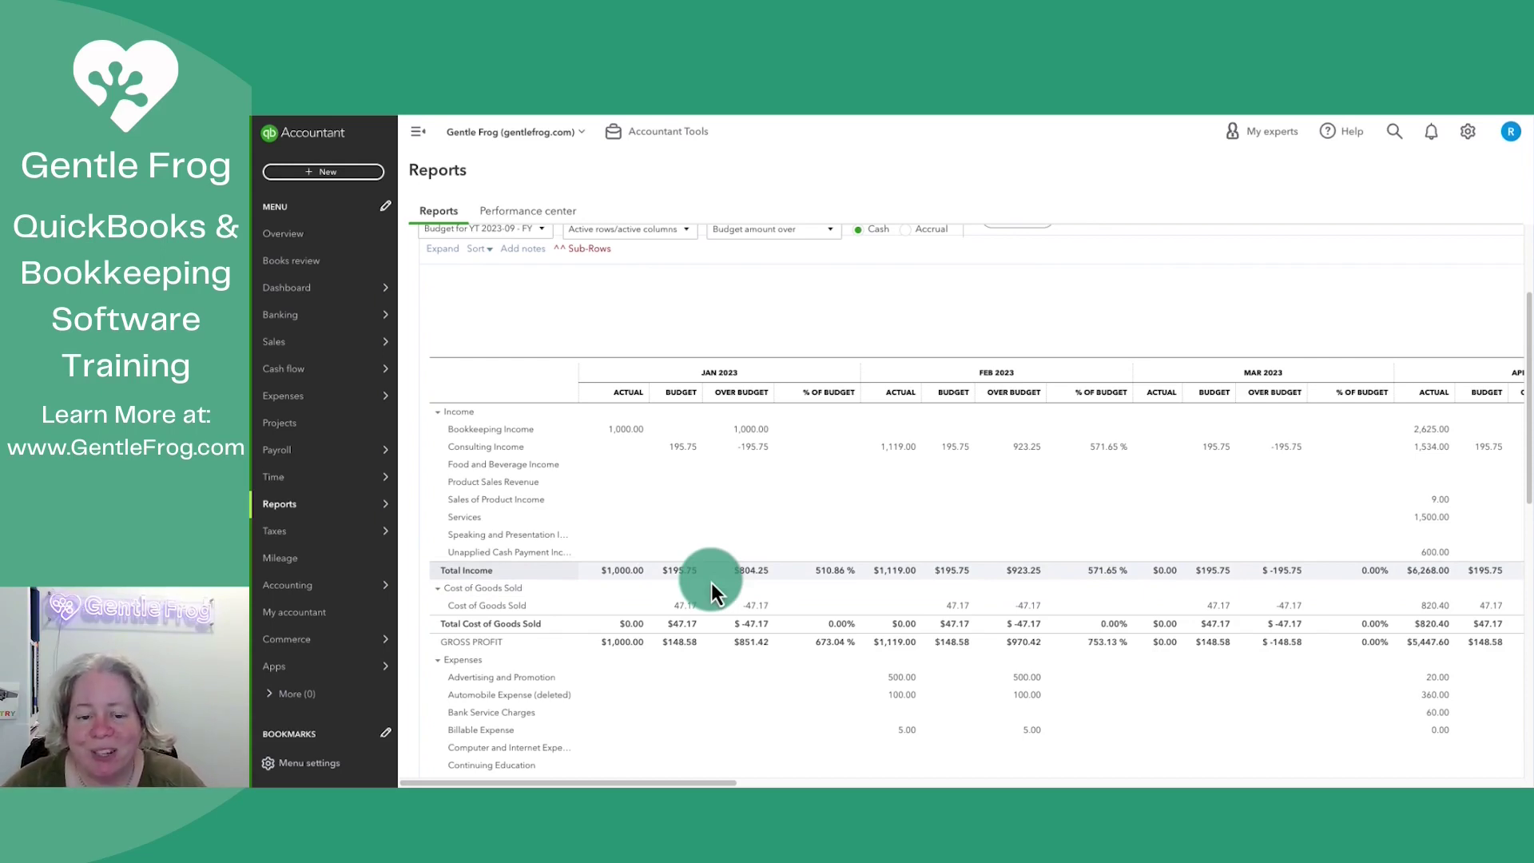
scroll(711, 582, down, 2)
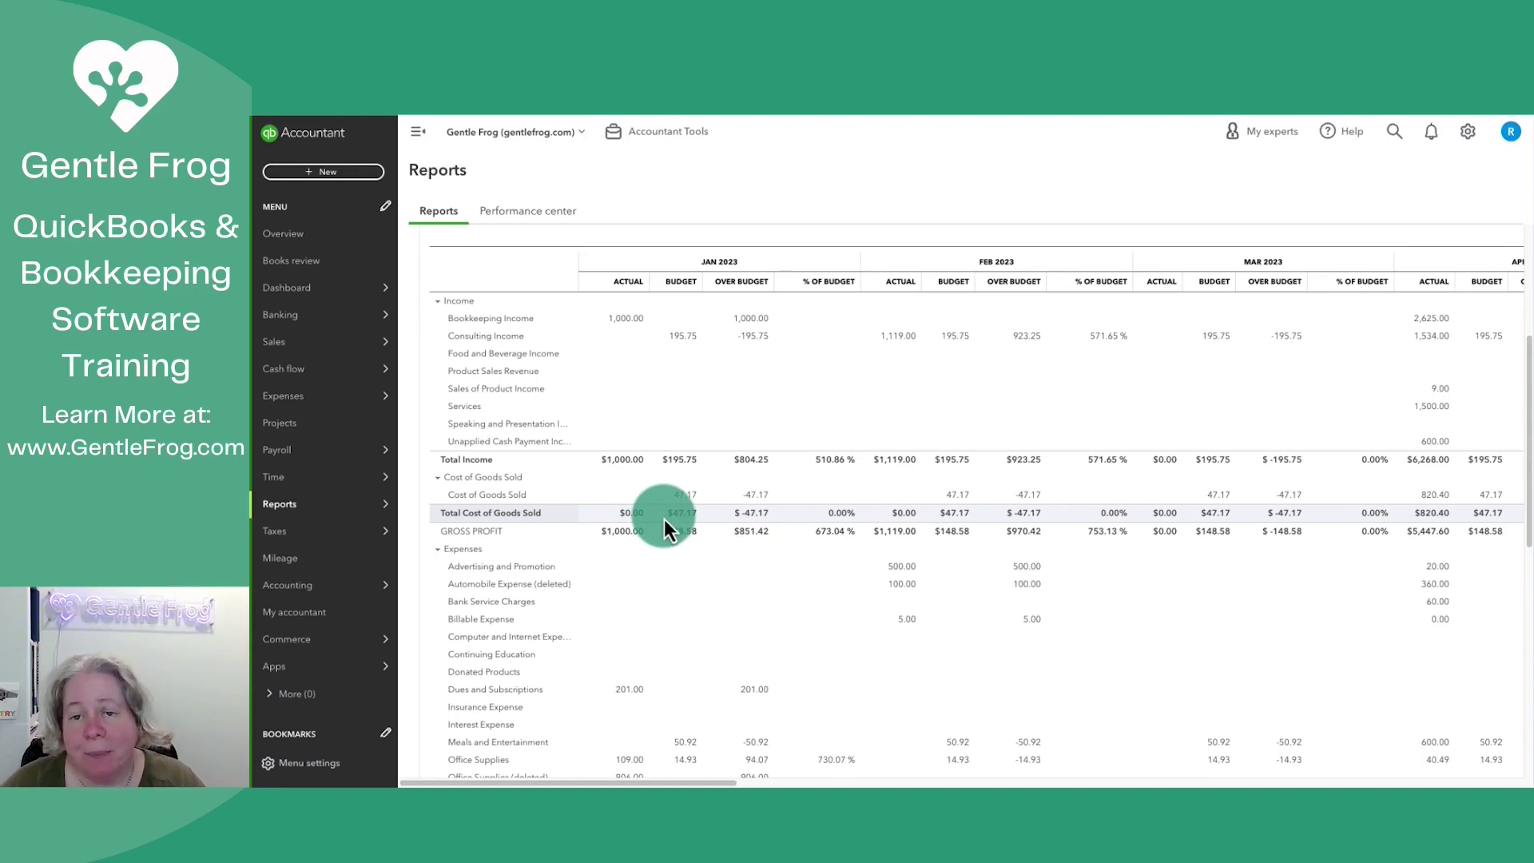
scroll(663, 519, down, 3)
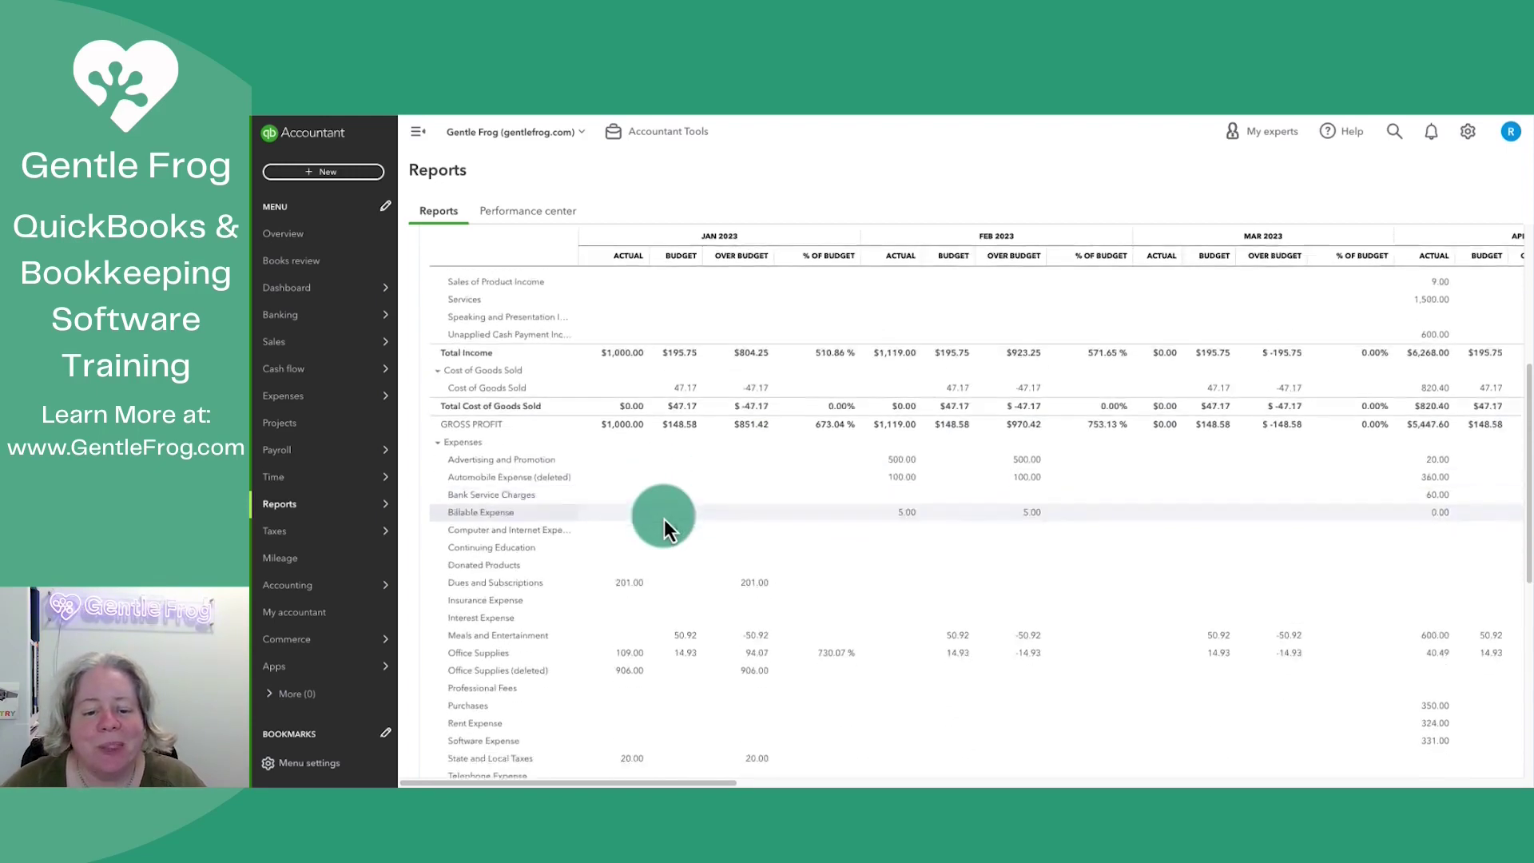
scroll(664, 519, down, 2)
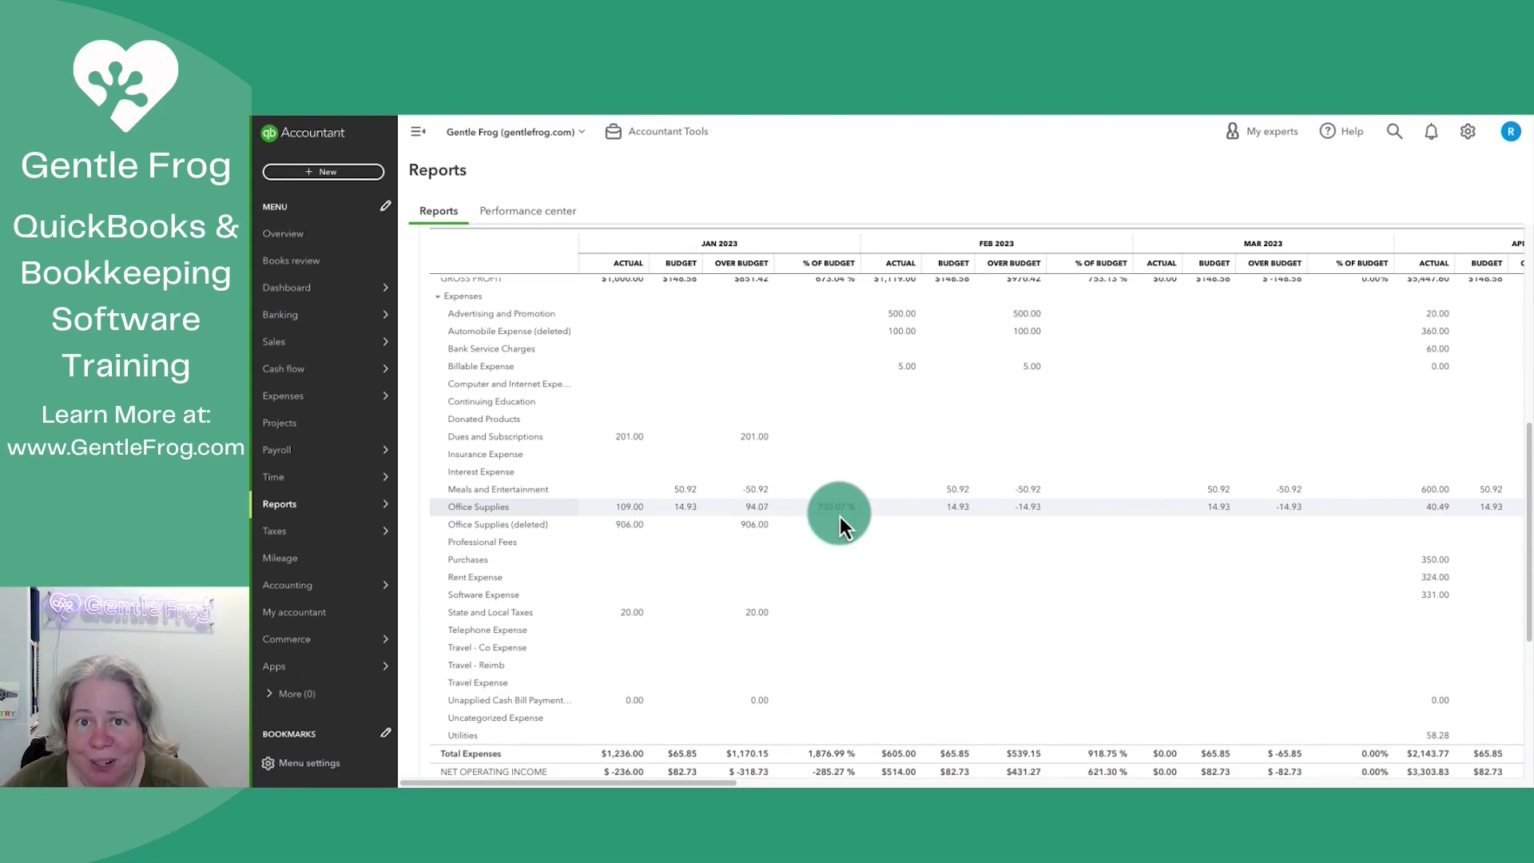
scroll(841, 516, down, 5)
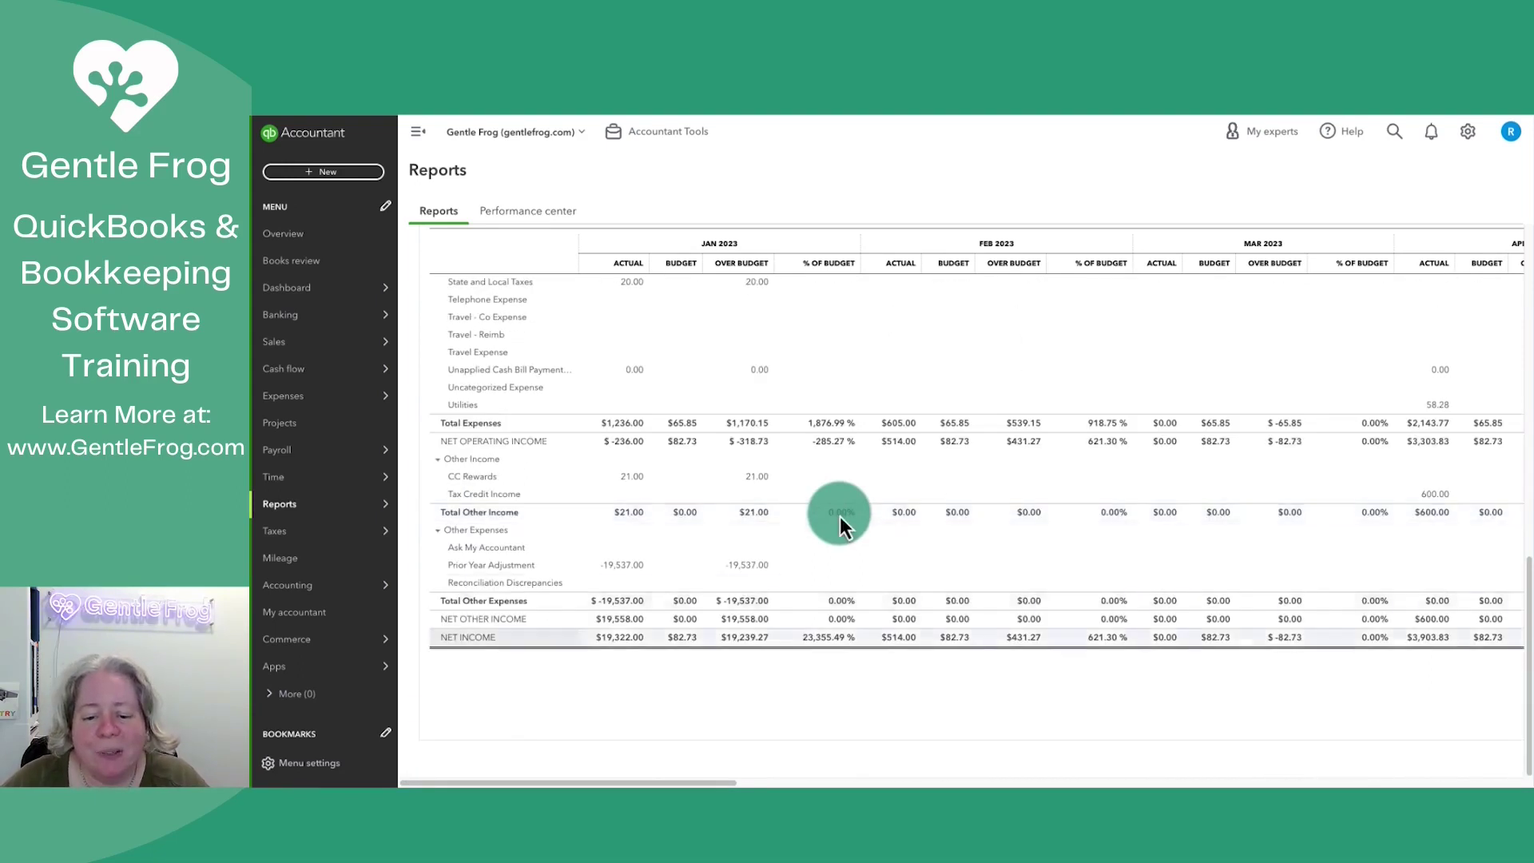
click(624, 639)
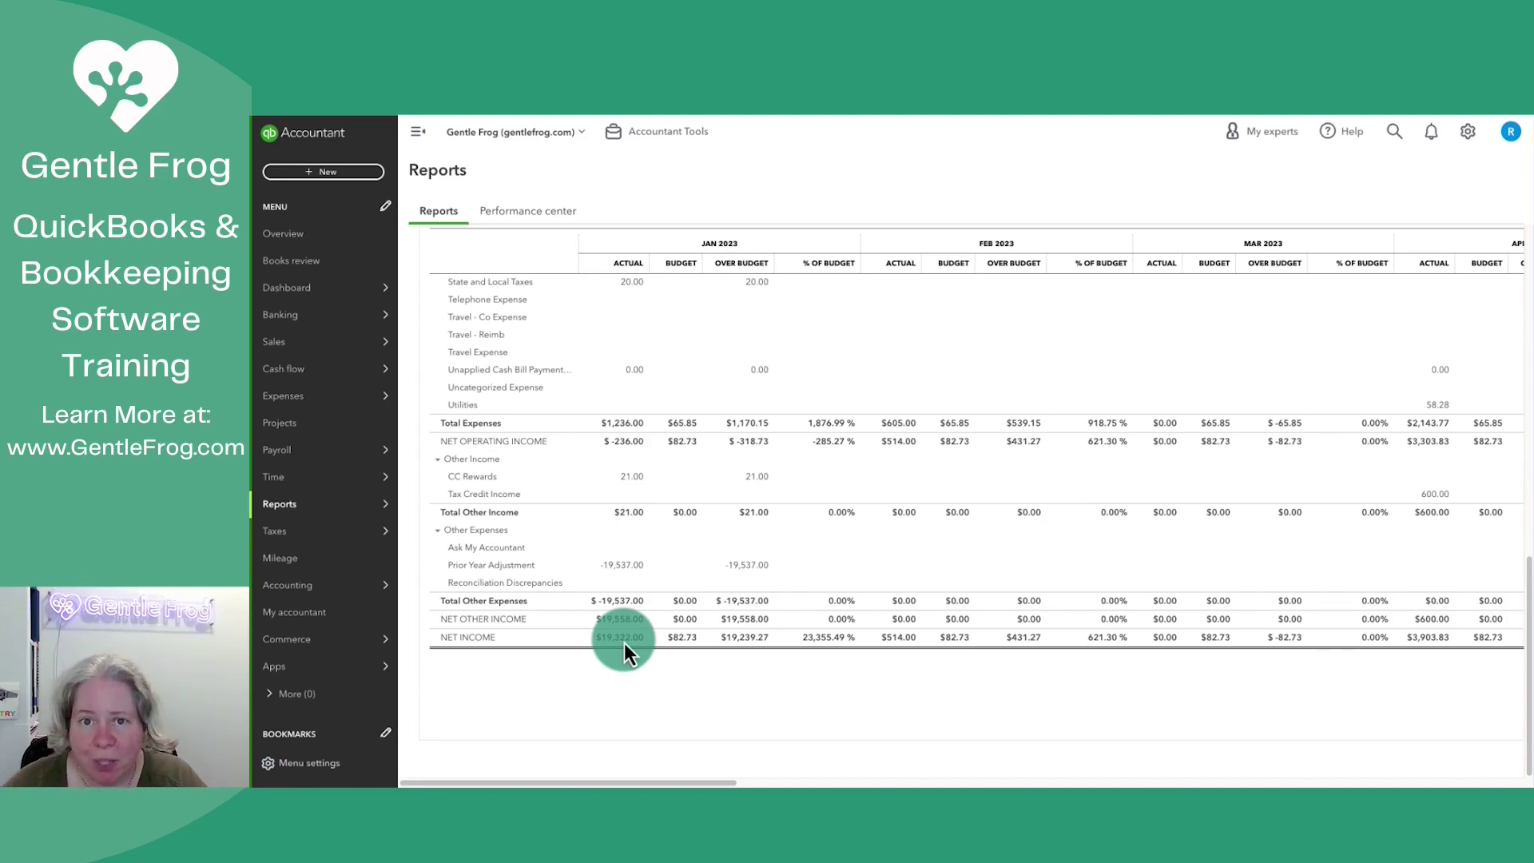
scroll(1250, 380, up, 10)
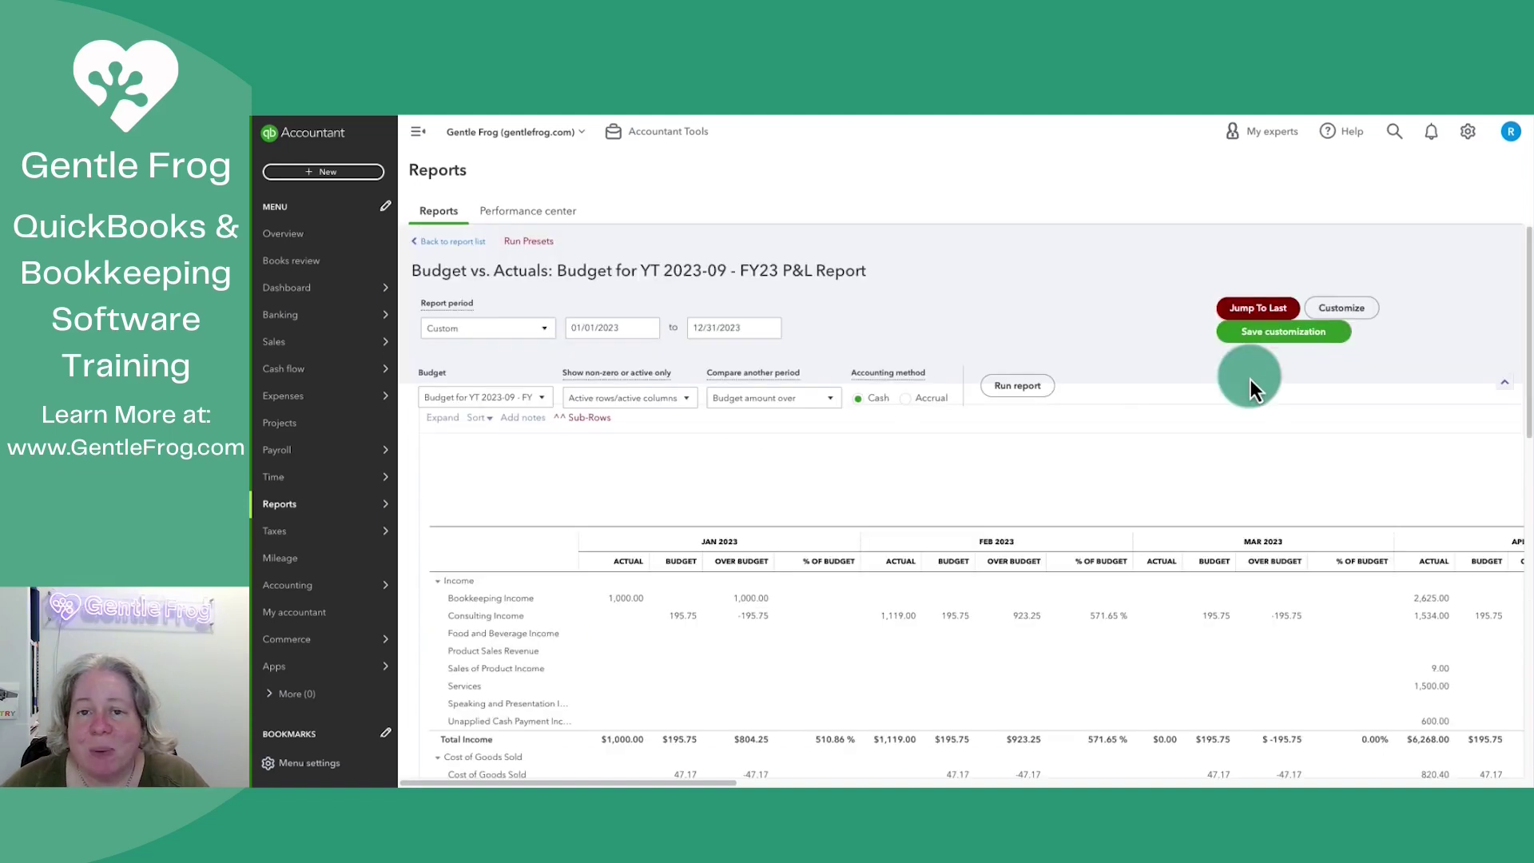